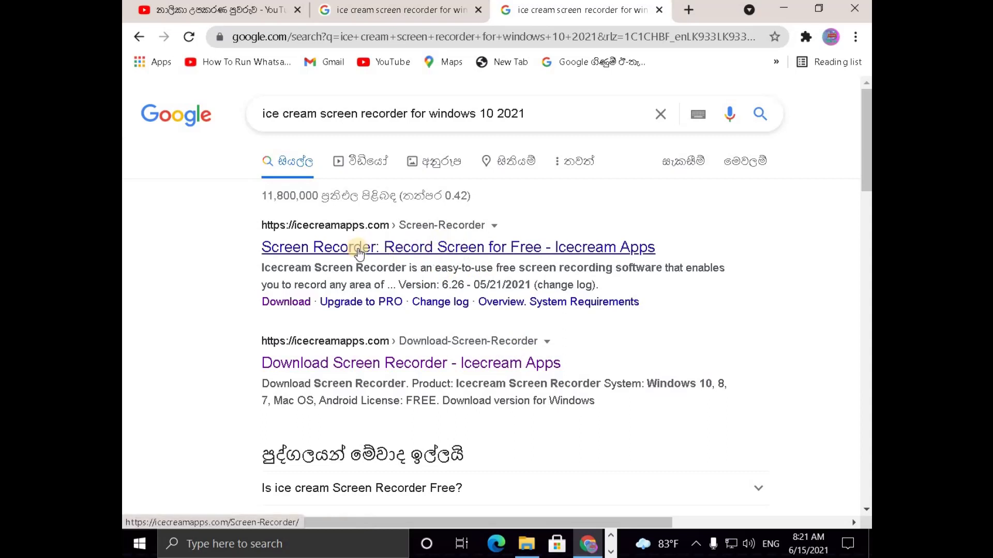
# Open the Icecream Apps Screen Recorder page from the search results and examine its free Windows download option and presentation
pyautogui.click(448, 253)
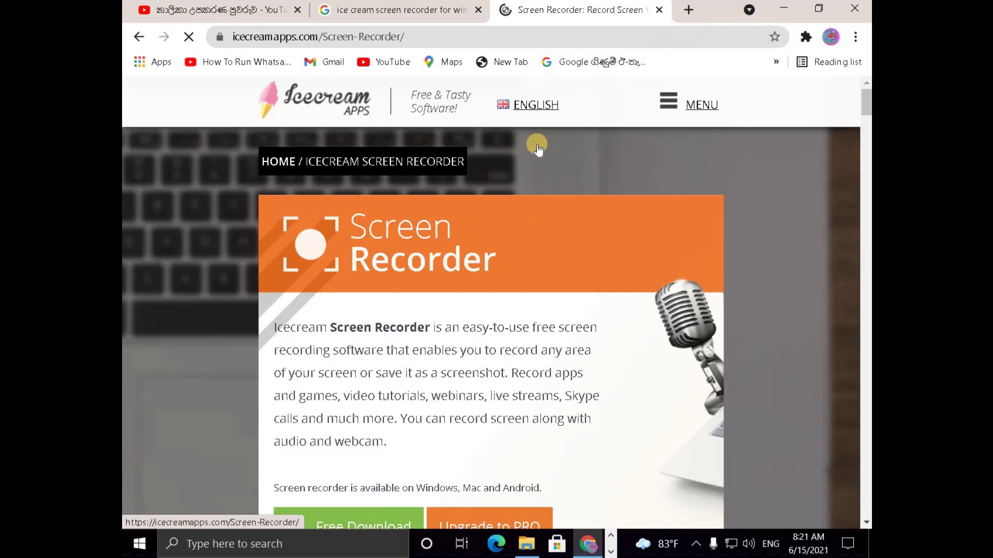
pyautogui.scroll(-5, 402, 237)
pyautogui.scroll(5, 401, 236)
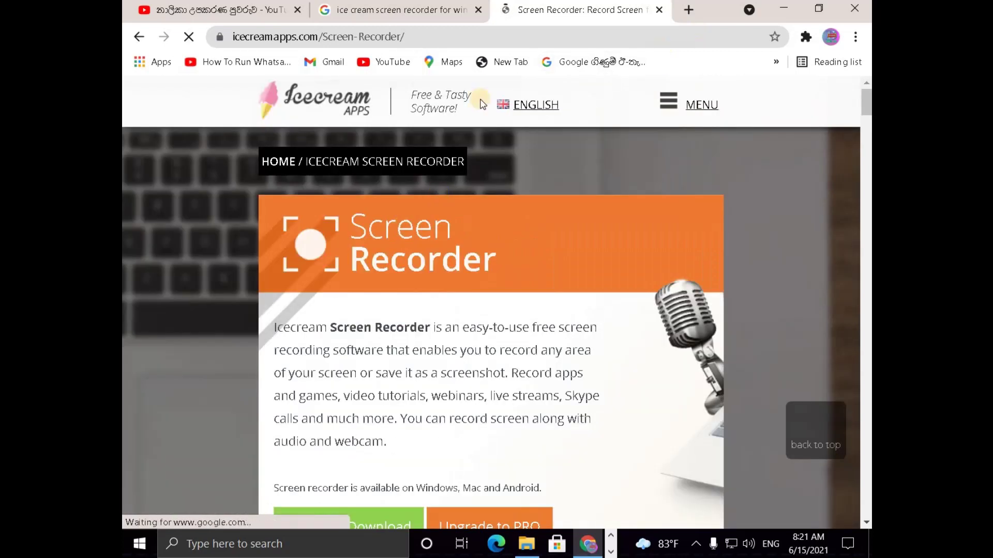
pyautogui.scroll(-5, 365, 328)
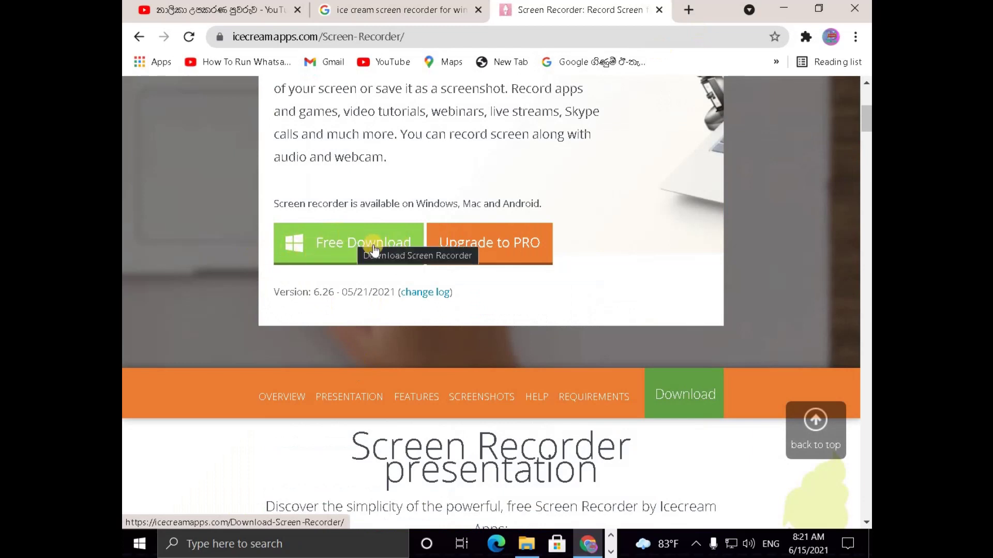
pyautogui.scroll(-5, 372, 249)
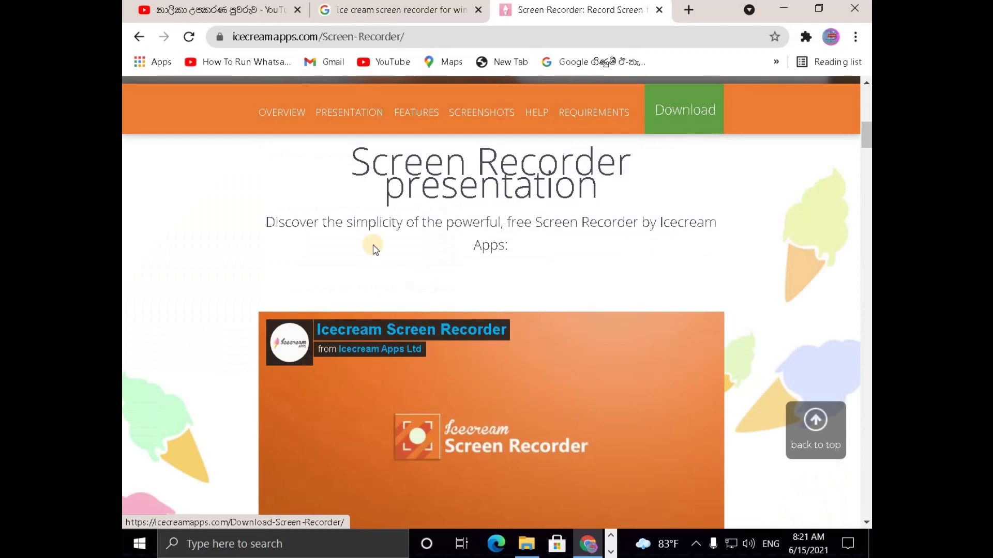
pyautogui.scroll(10, 373, 249)
pyautogui.scroll(-5, 345, 311)
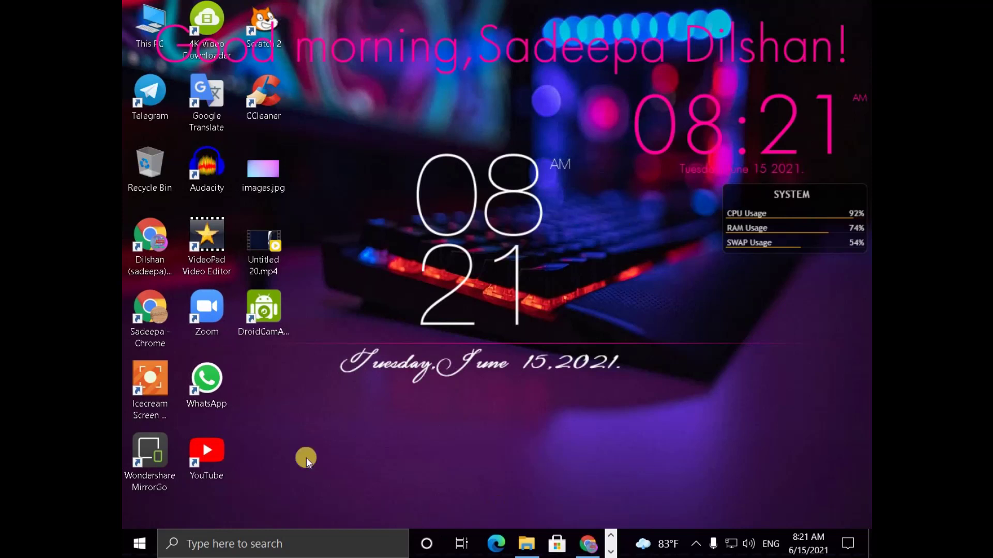
# Launch Icecream Screen Recorder from the desktop and look through its list of earlier recordings
pyautogui.click(141, 392)
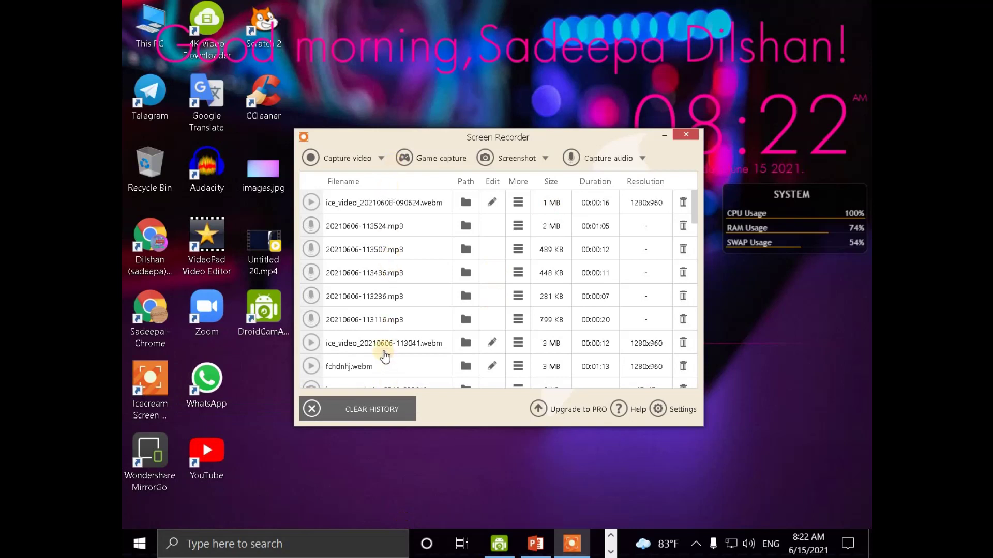
pyautogui.scroll(-10, 455, 245)
pyautogui.scroll(10, 474, 246)
# Examine the recorder's save location settings and browse to Desktop as a possible video folder, cancelling the folder selection
pyautogui.click(667, 413)
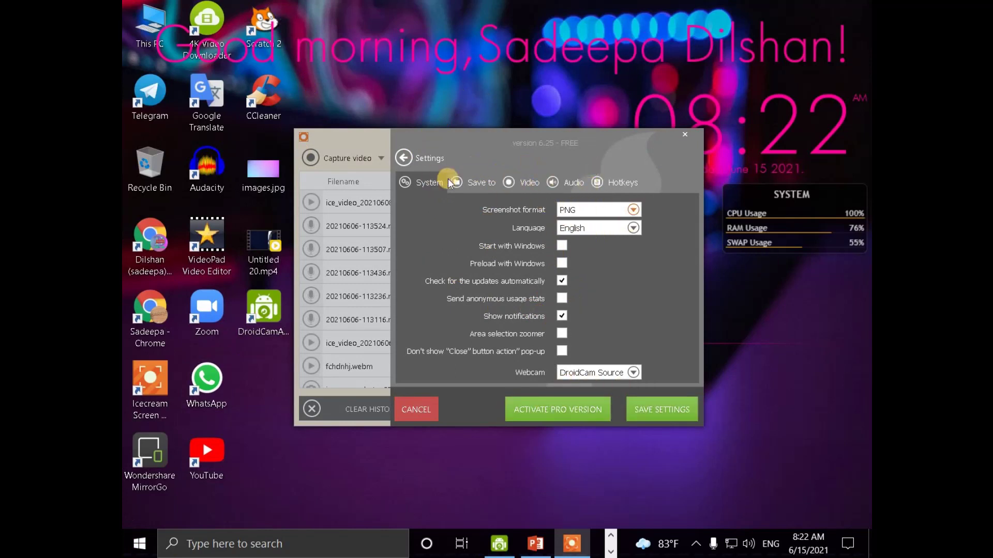
pyautogui.click(478, 183)
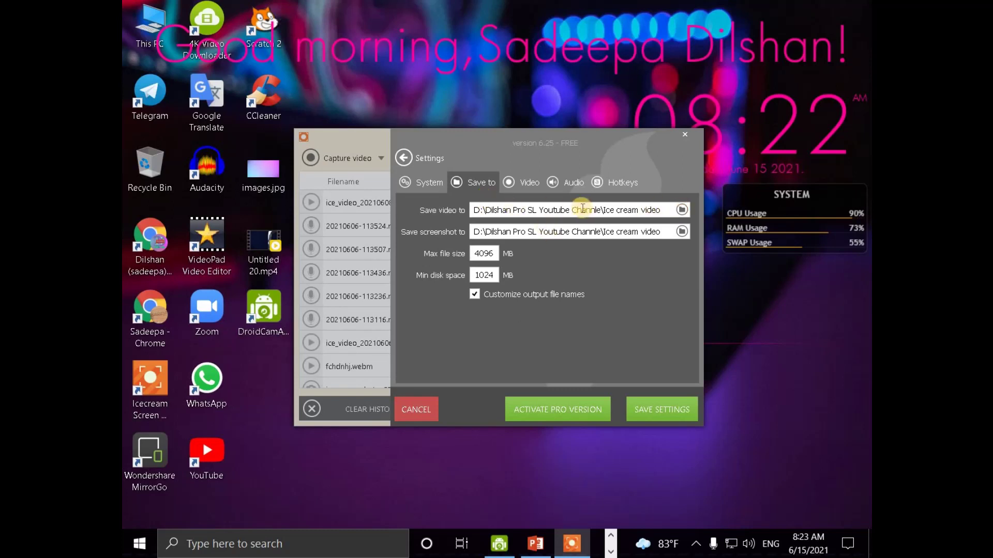
pyautogui.click(682, 210)
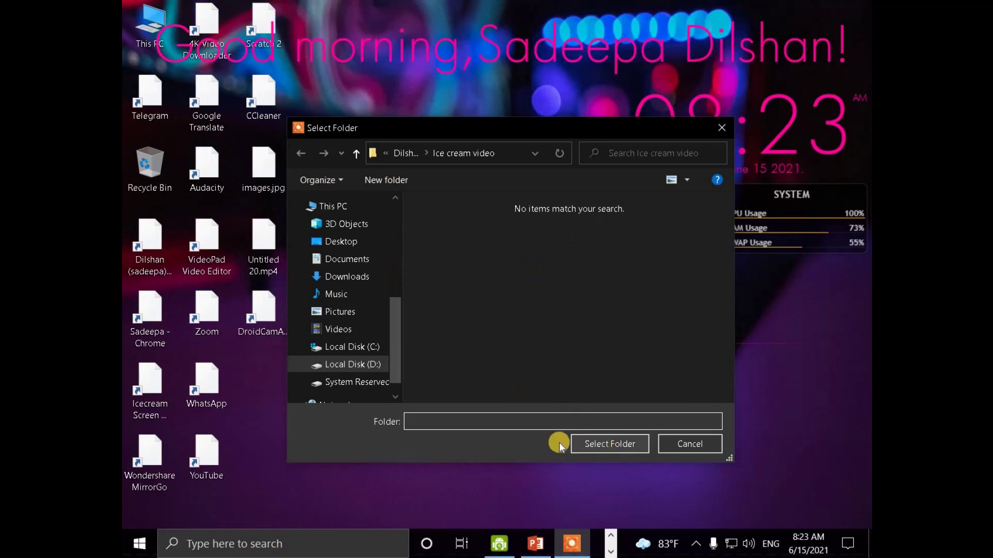
pyautogui.click(330, 242)
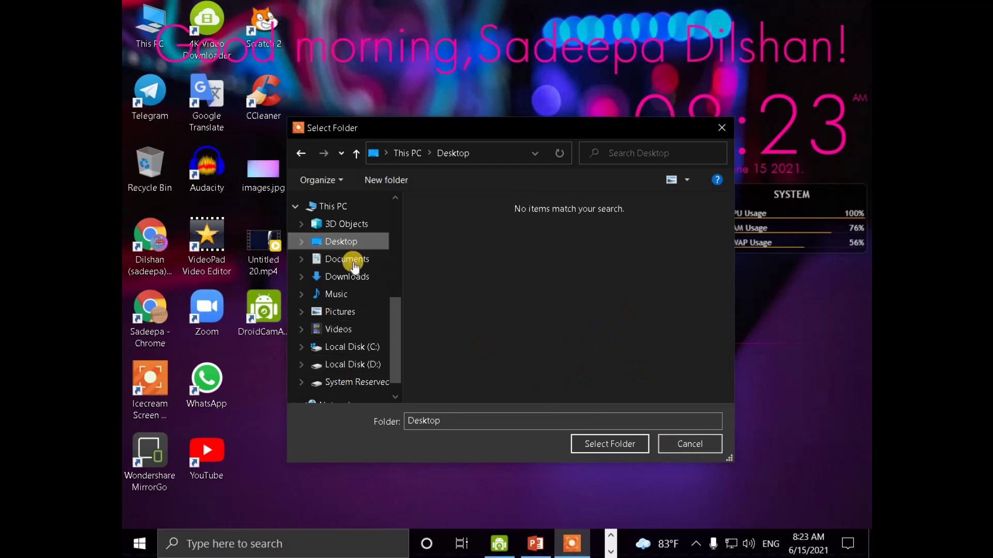
pyautogui.click(687, 439)
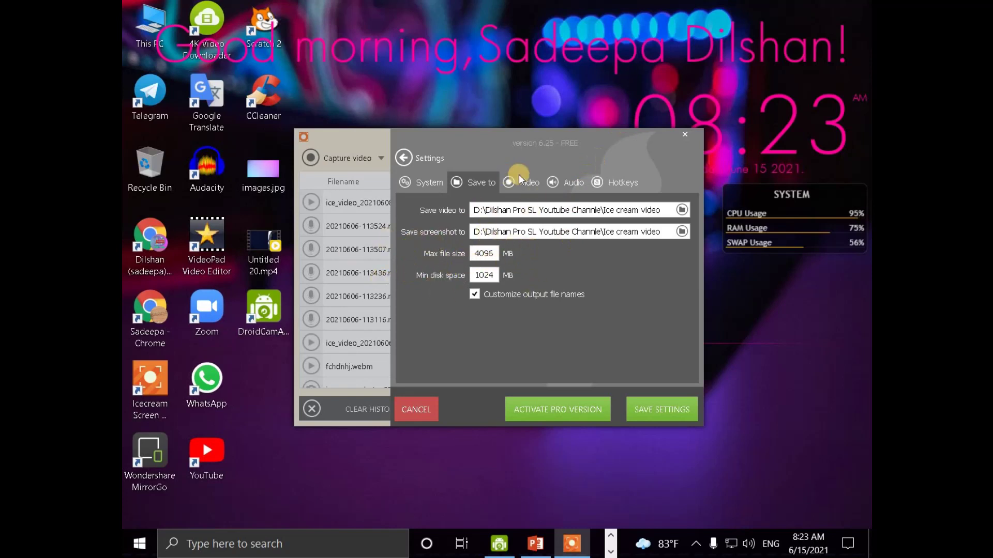
# Try to change the output video format to MP4 (H264) and to enable the watermark in the video settings
pyautogui.click(517, 191)
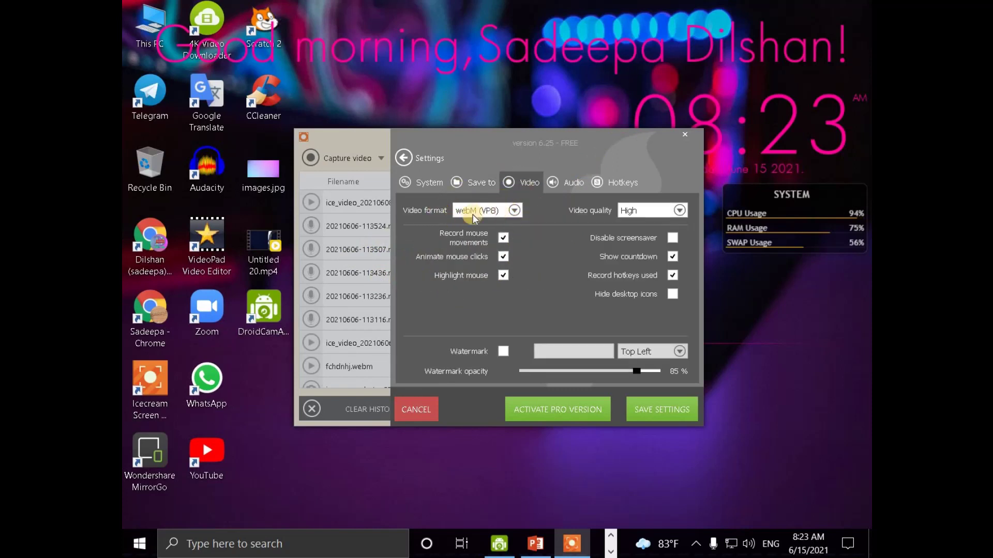
pyautogui.click(490, 210)
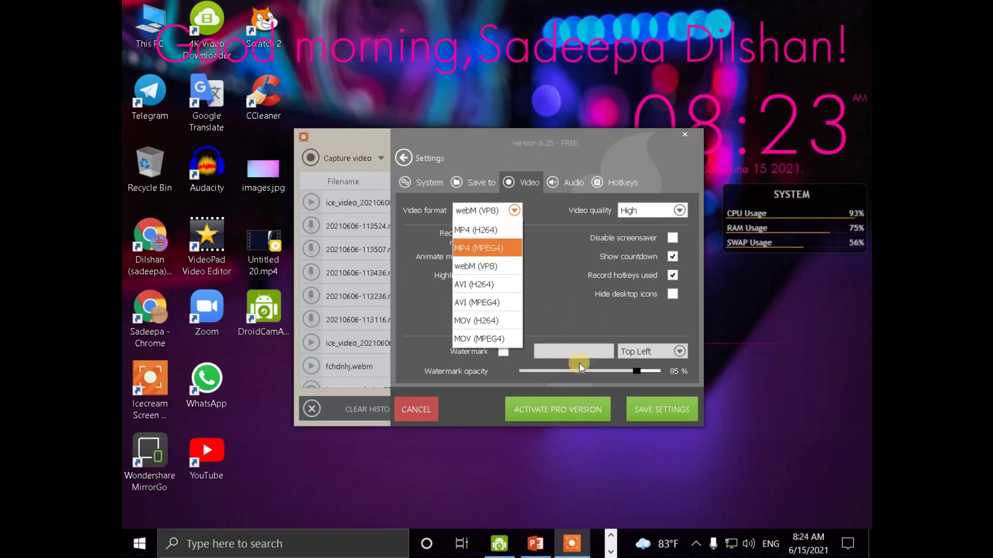
pyautogui.click(487, 231)
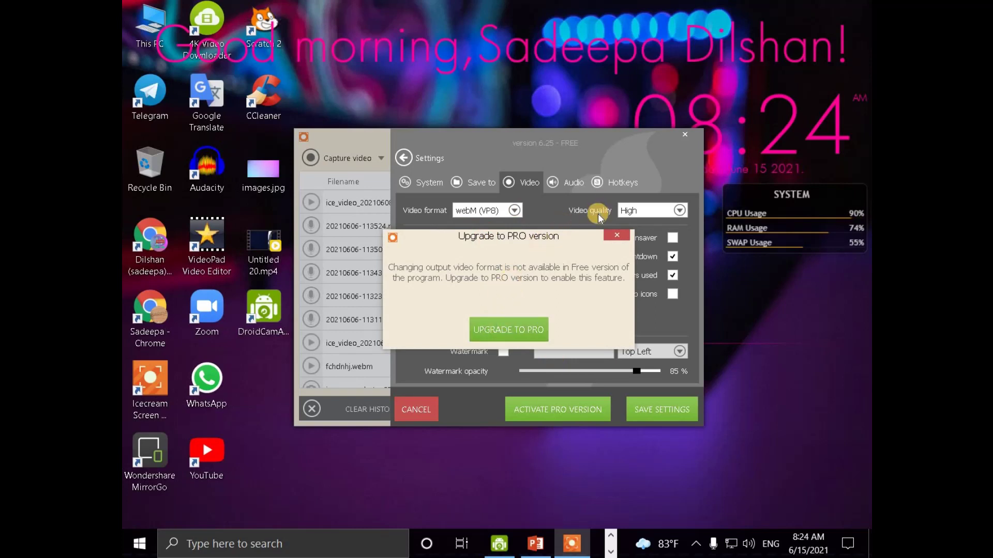
pyautogui.click(615, 236)
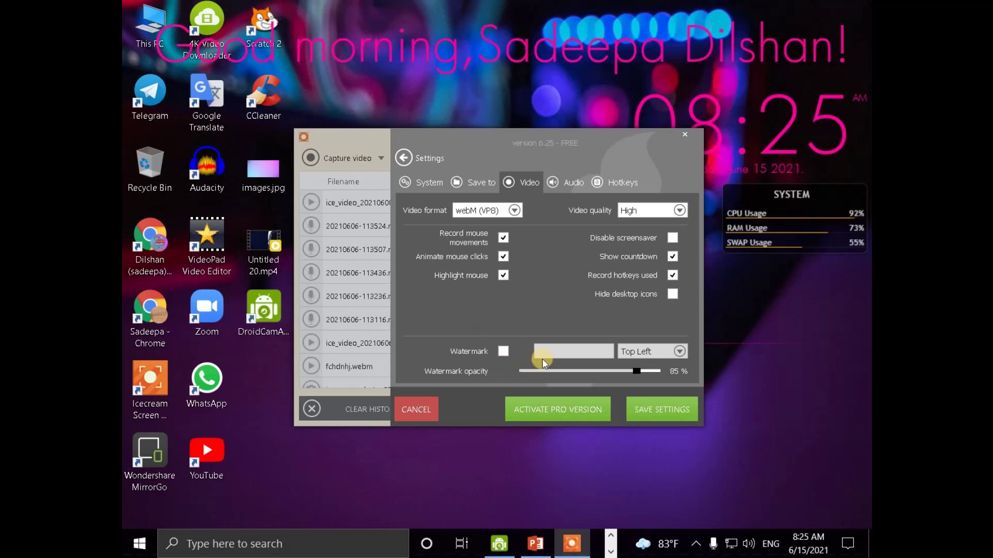
pyautogui.click(500, 353)
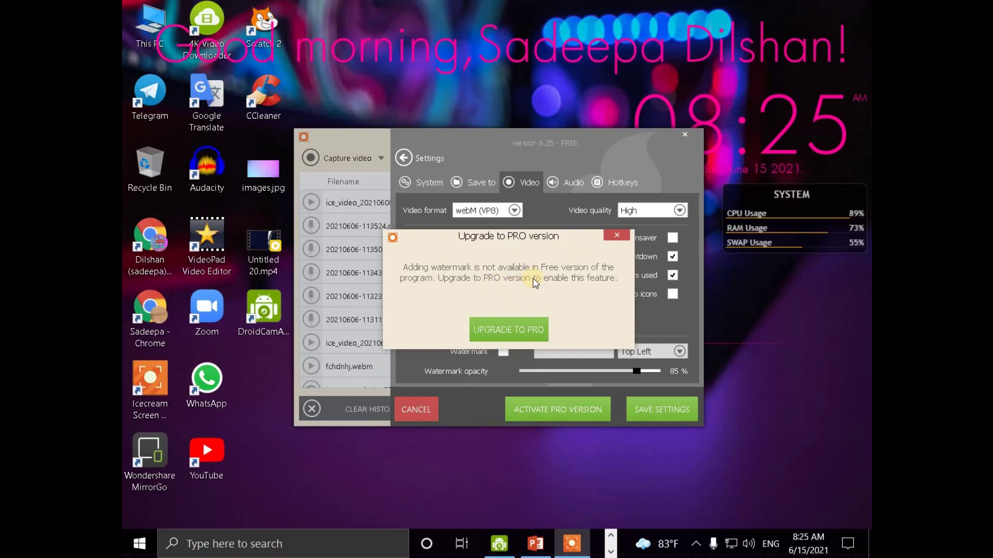
pyautogui.click(628, 235)
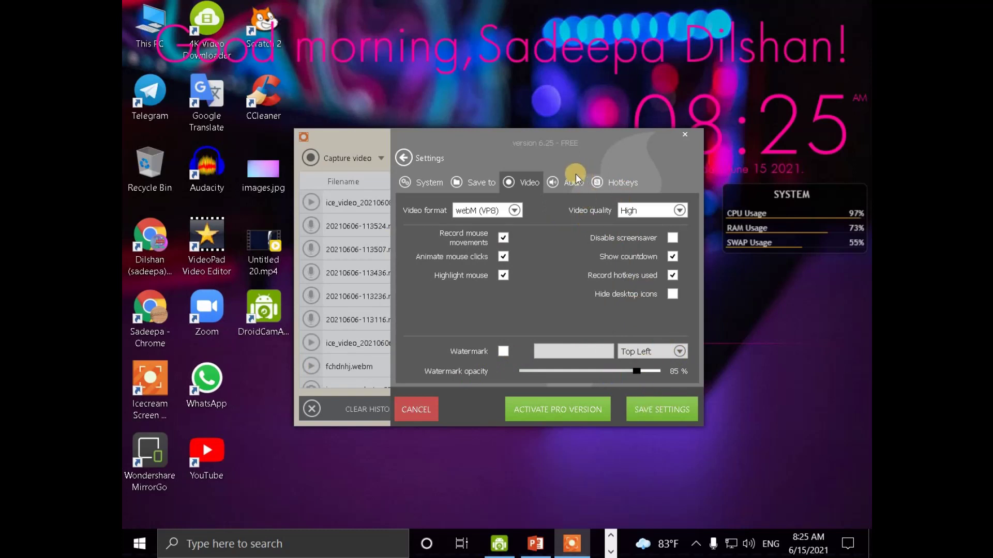
# Raise the Record audio level to 85% in the audio settings and bring it back to 20%
pyautogui.click(570, 188)
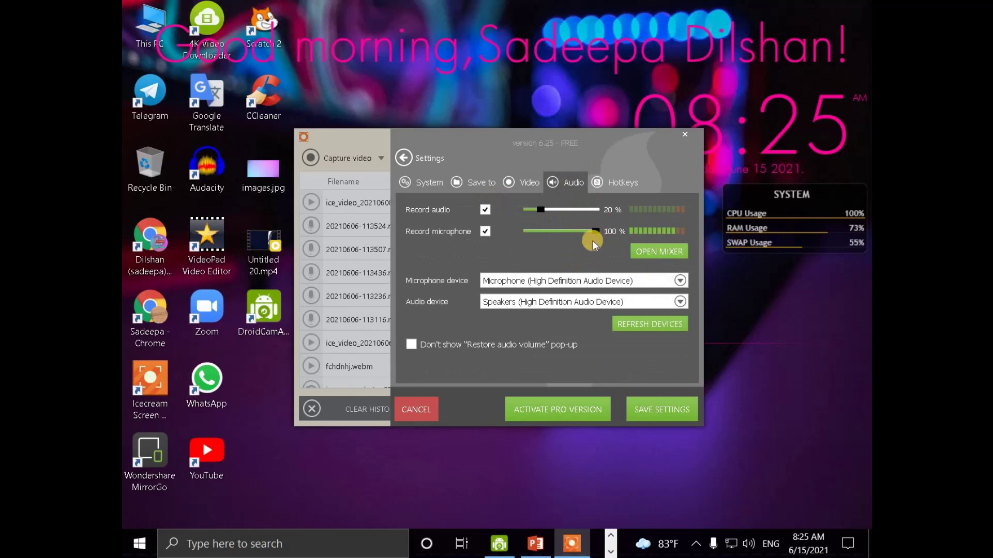
pyautogui.click(586, 210)
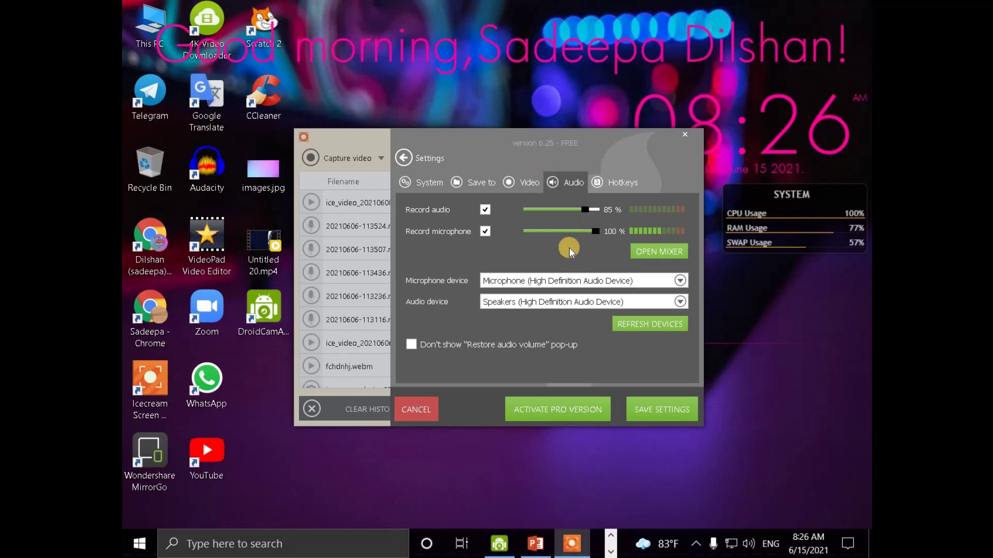
pyautogui.click(535, 215)
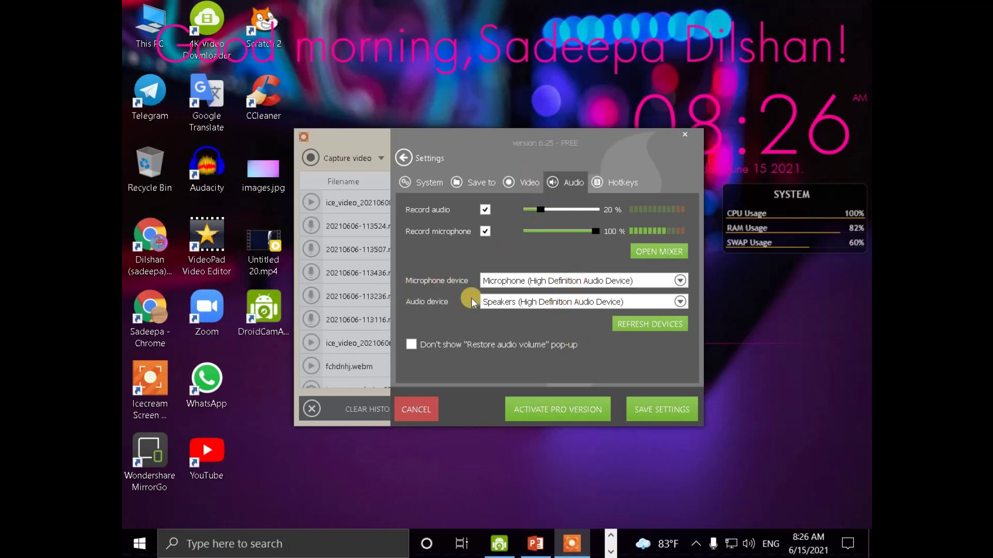
# Choose Microphone (High Definition Audio Device) as the microphone device and check the available audio device options
pyautogui.click(563, 287)
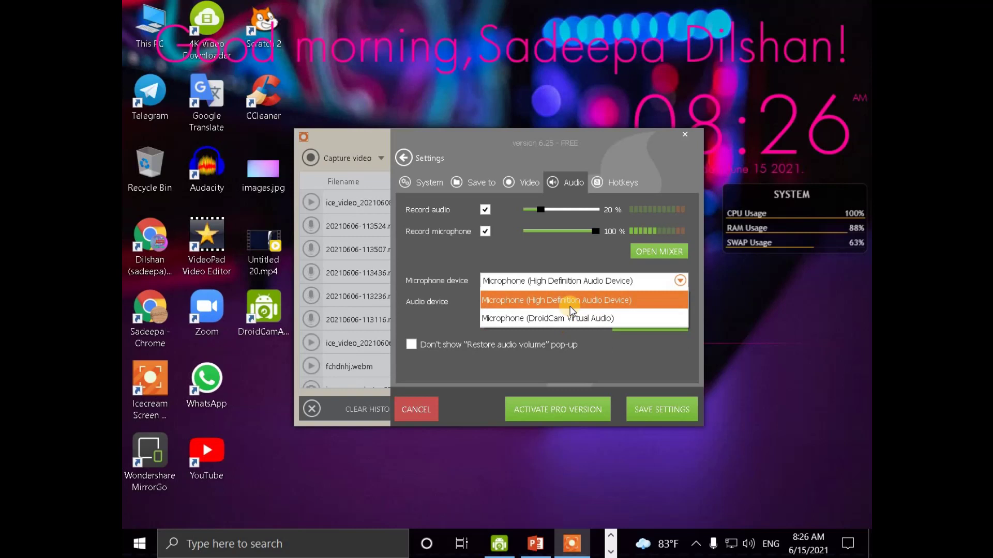
pyautogui.click(569, 305)
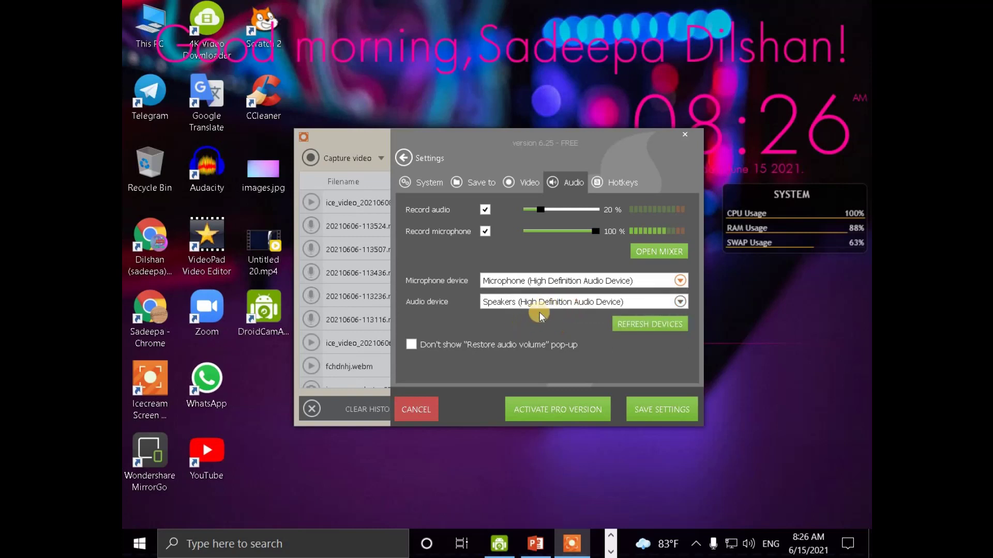
pyautogui.click(508, 305)
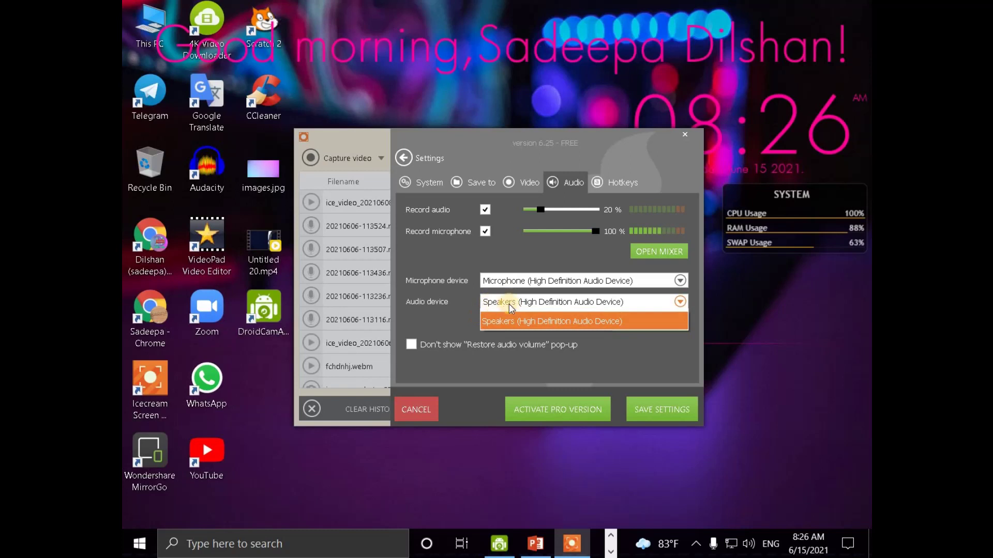
pyautogui.click(510, 306)
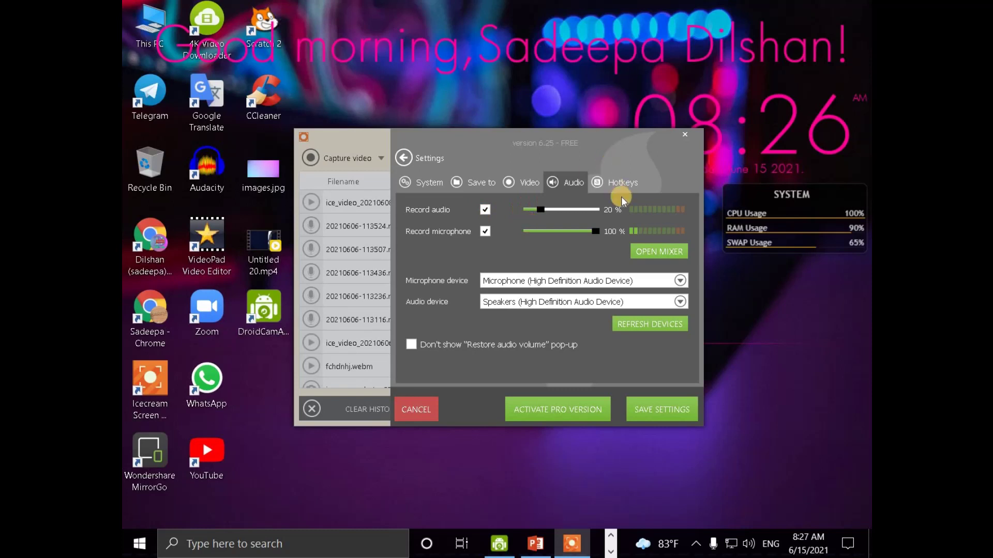
# Set the Rec/Pause video hotkey to F8 in the recorder's hotkey settings
pyautogui.click(612, 185)
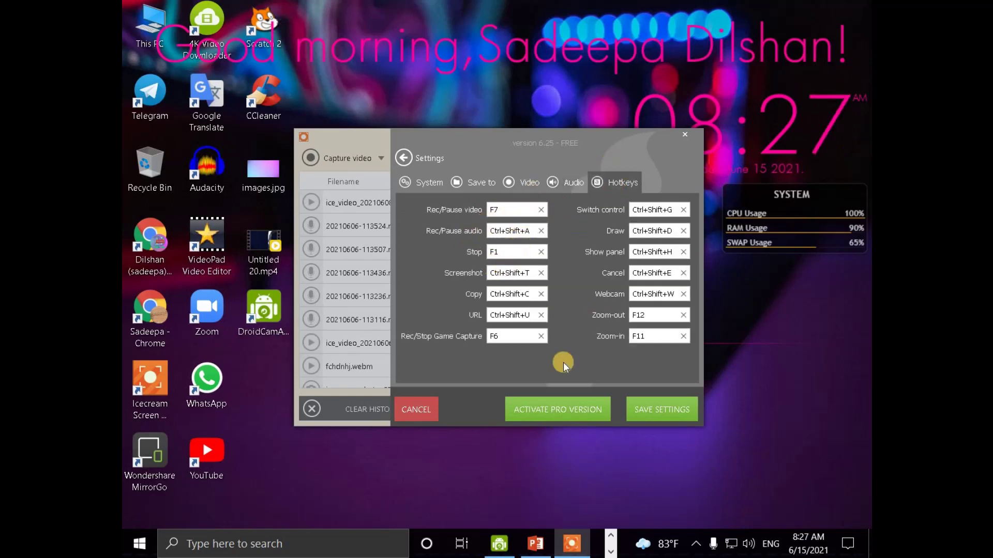
pyautogui.click(508, 211)
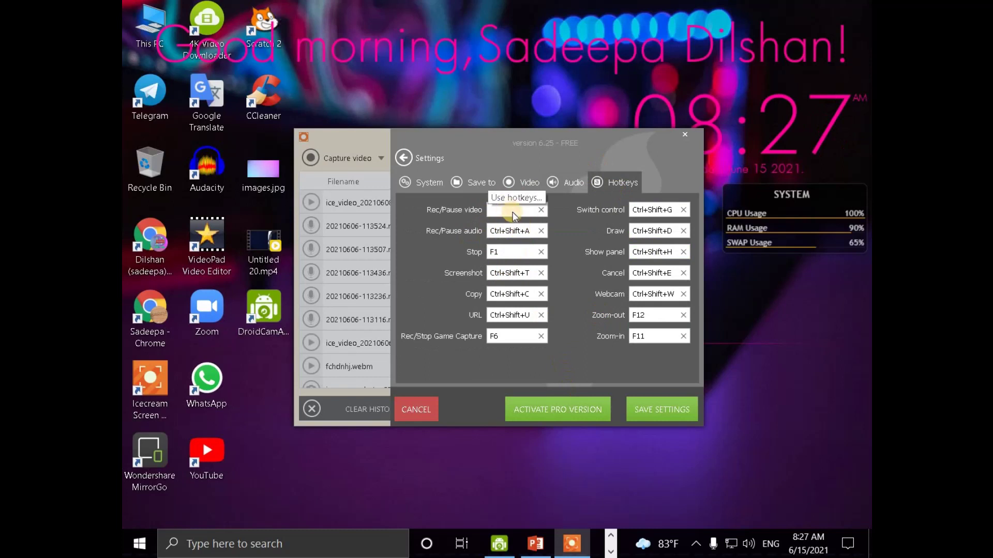
pyautogui.press('F8')
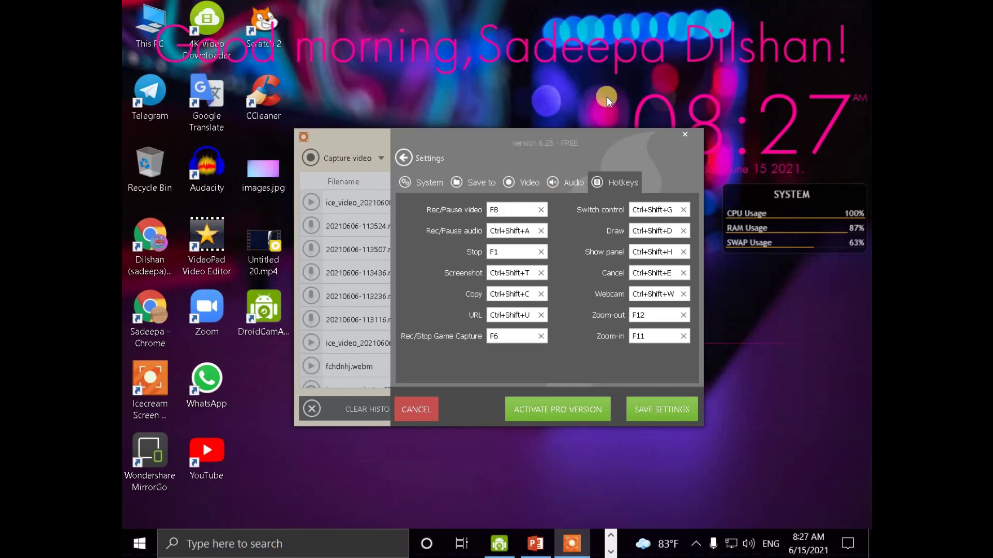
# Clear the Rec/Pause video hotkey, assign F9 to it, and save the settings
pyautogui.click(541, 210)
pyautogui.click(509, 213)
pyautogui.press('F9')
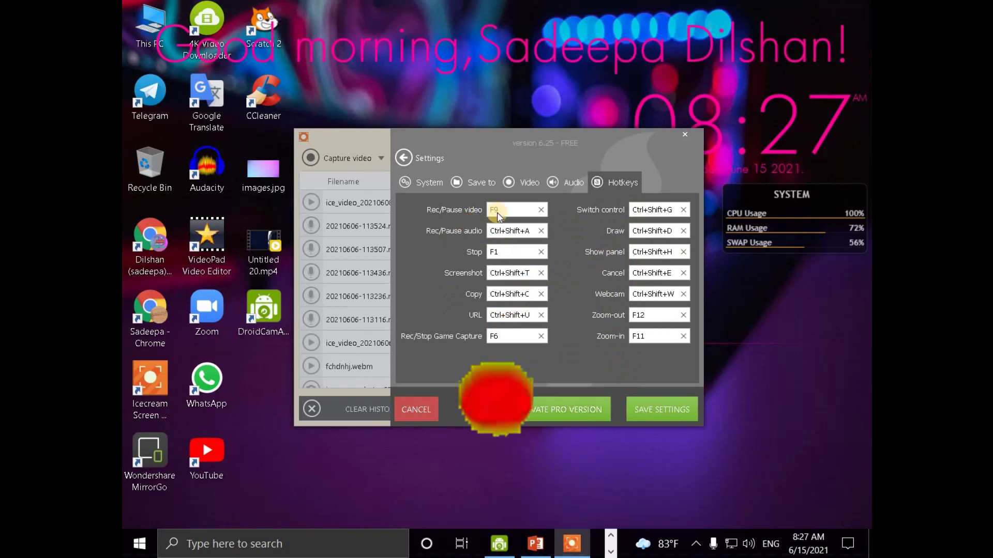
pyautogui.click(667, 410)
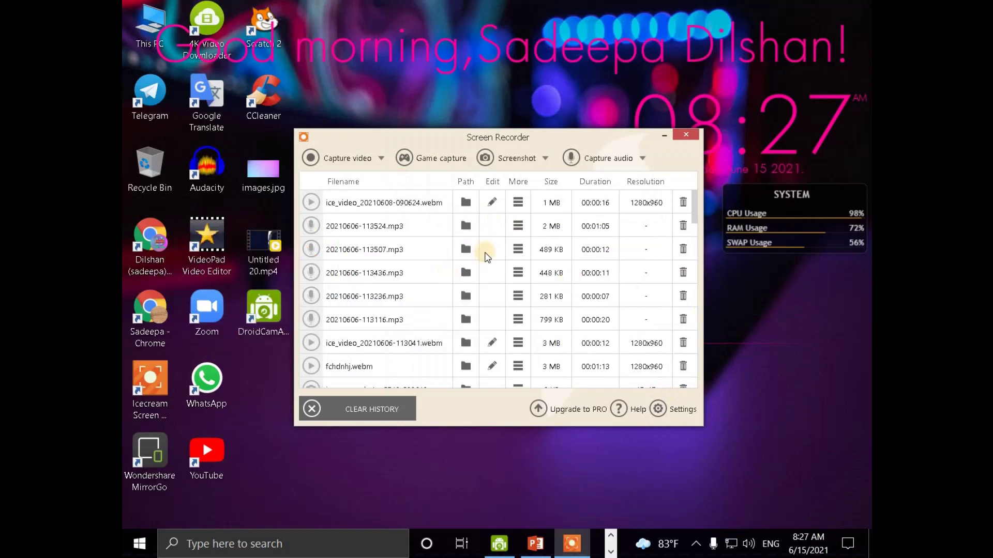
# Start a fullscreen screenshot, shrink the capture area from its upper-left corner to 1274 by 923 pixels, and capture it
pyautogui.click(517, 158)
pyautogui.click(609, 158)
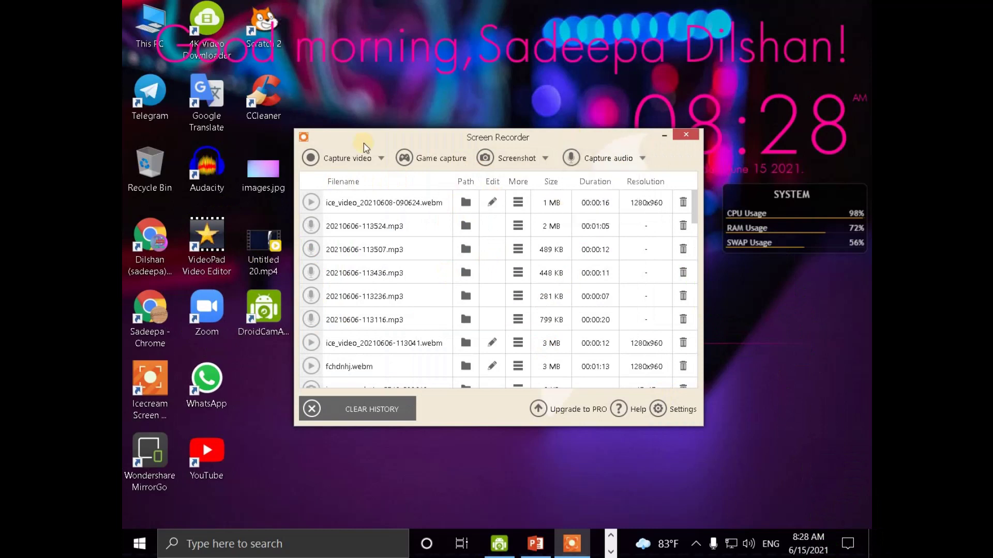
pyautogui.moveTo(345, 140)
pyautogui.moveTo(517, 159)
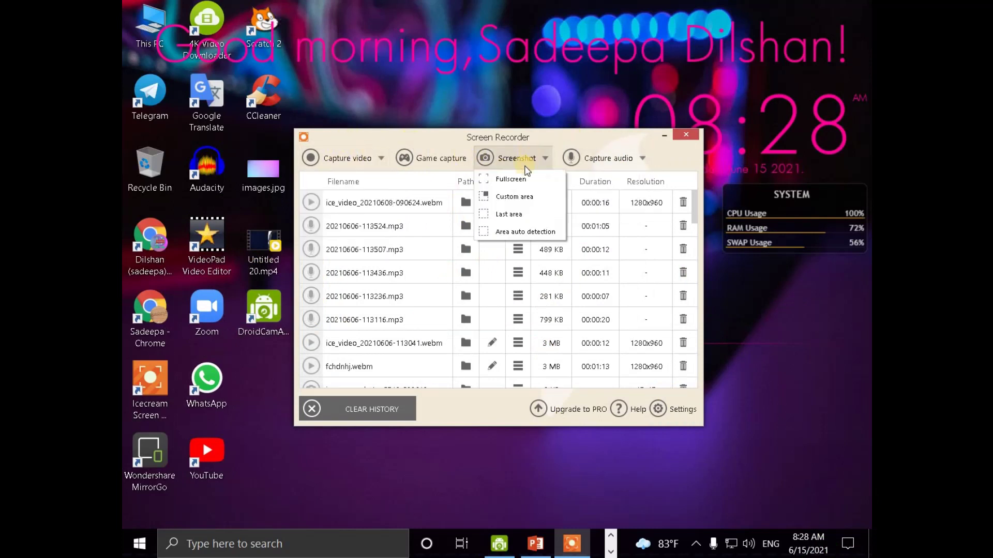
pyautogui.click(517, 180)
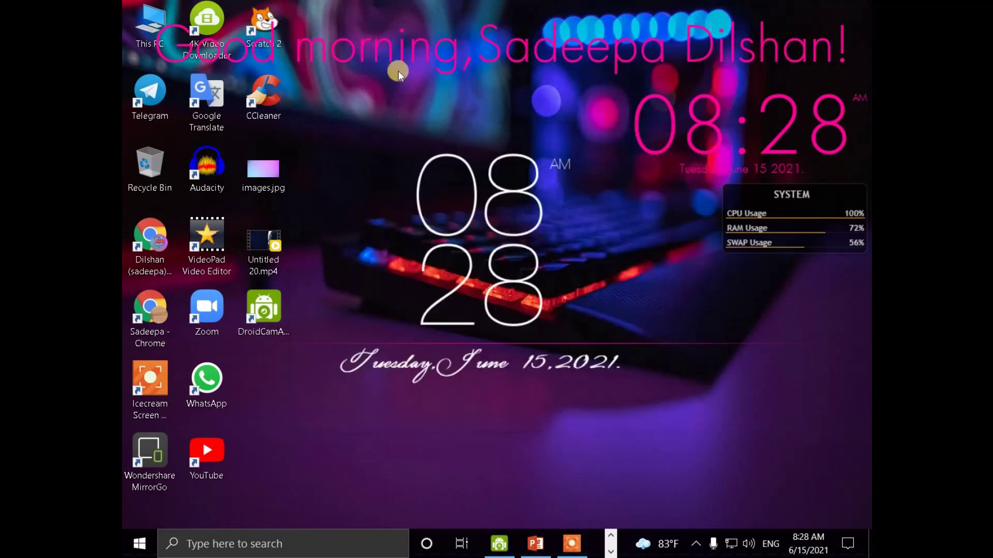
pyautogui.moveTo(124, 2); pyautogui.dragTo(130, 22)
pyautogui.click(493, 498)
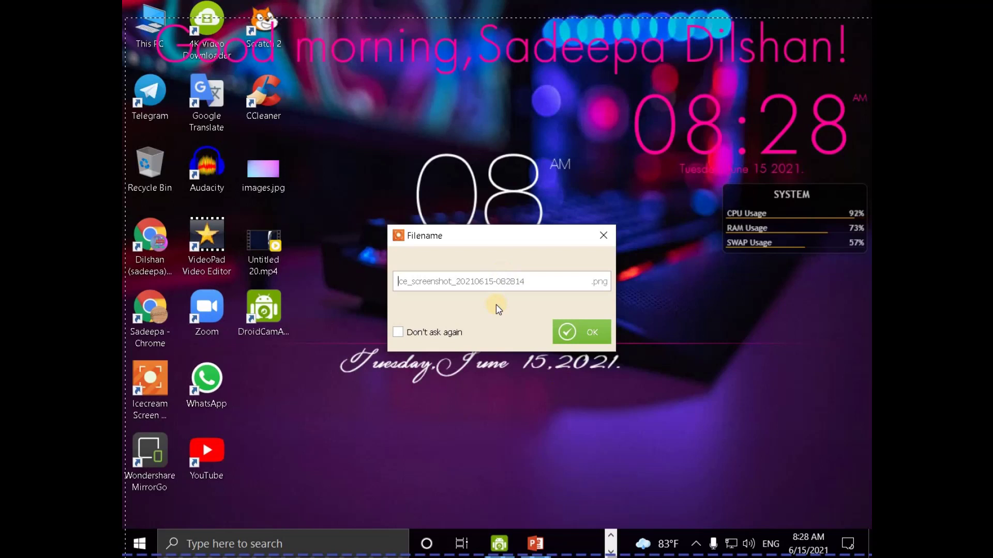
# Save the captured screenshot as a PNG file named with the person's first name
pyautogui.write('sadeepa')
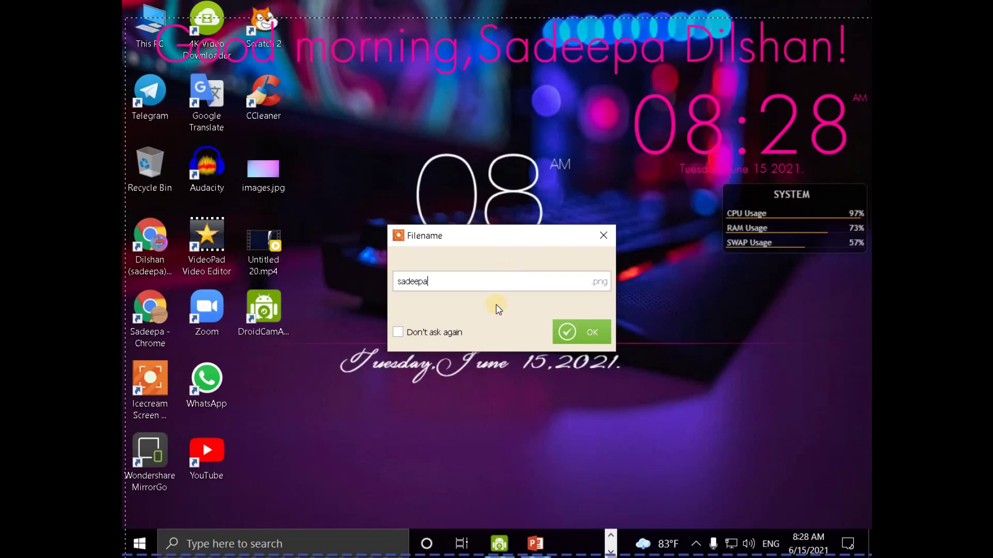
pyautogui.press('Return')
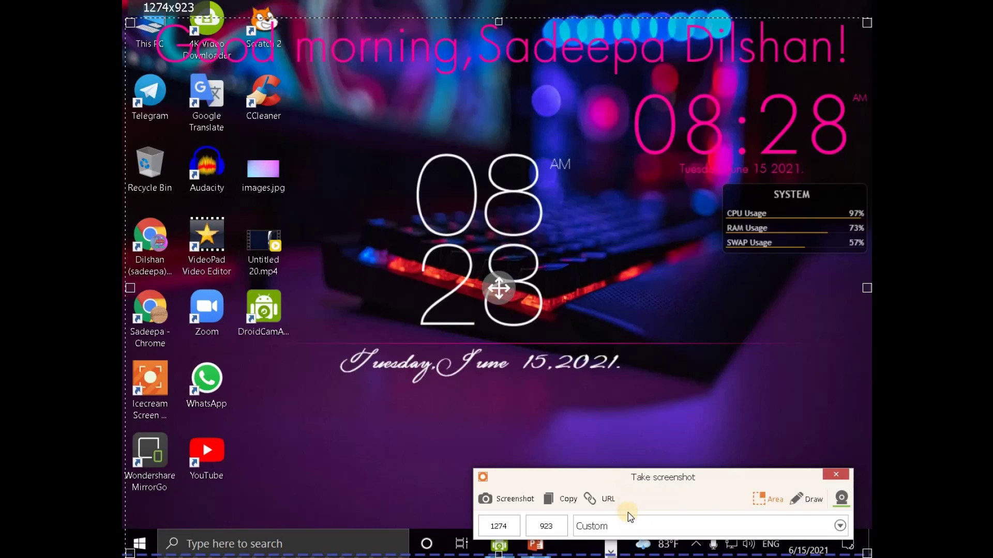
# Close the screenshot capture and open a fullscreen video capture
pyautogui.click(840, 474)
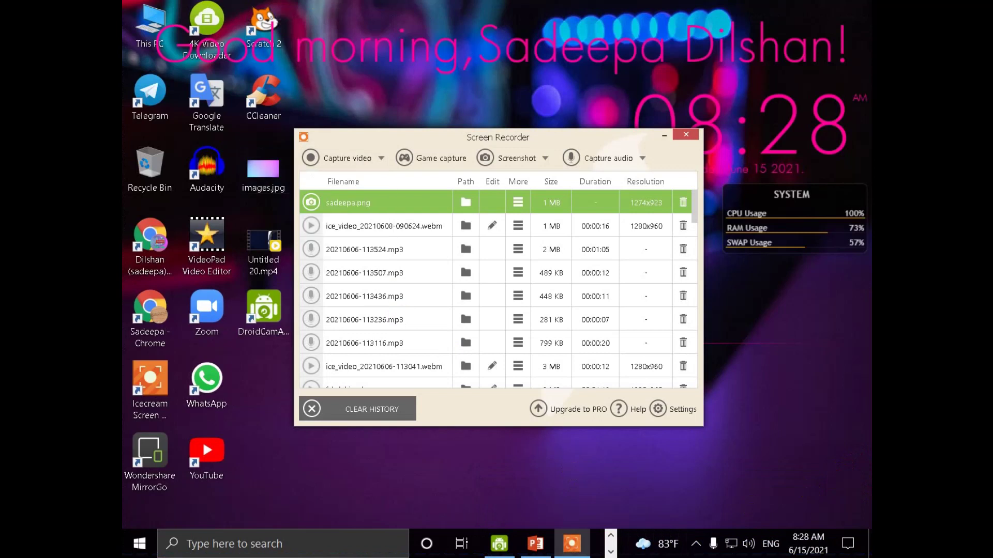
pyautogui.click(347, 159)
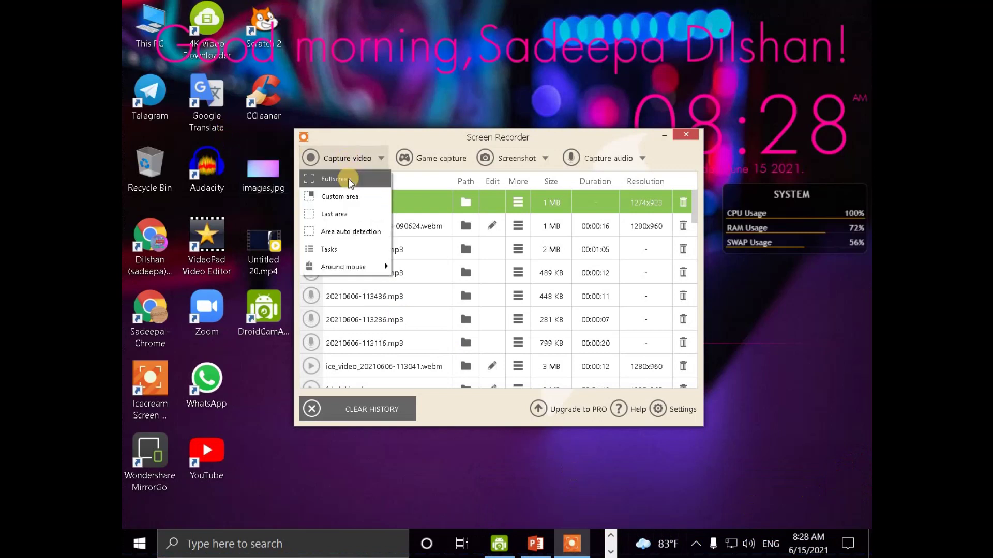
pyautogui.click(362, 164)
pyautogui.click(366, 169)
pyautogui.click(356, 179)
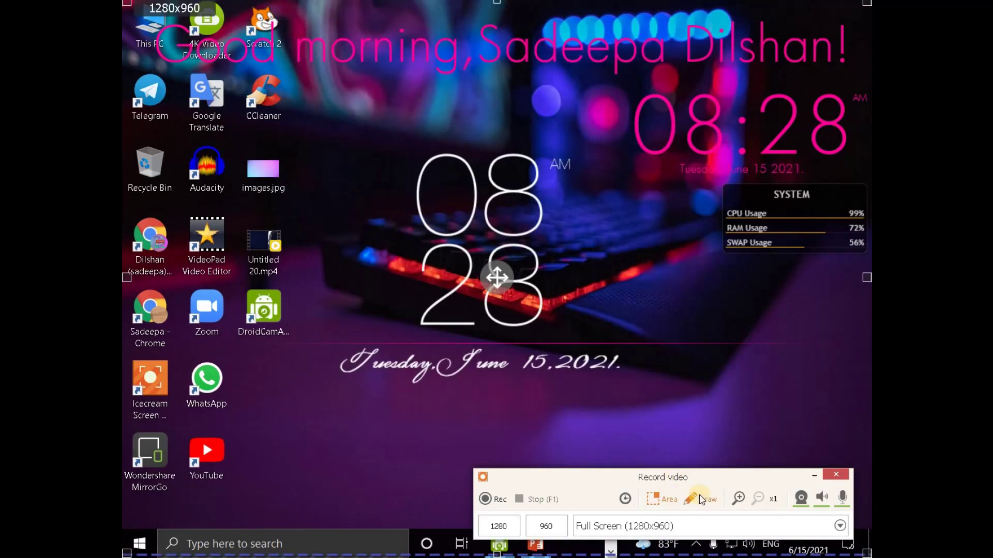
# Show the microphone level, enable the webcam overlay, and place it in the lower-right corner of the capture area
pyautogui.click(841, 500)
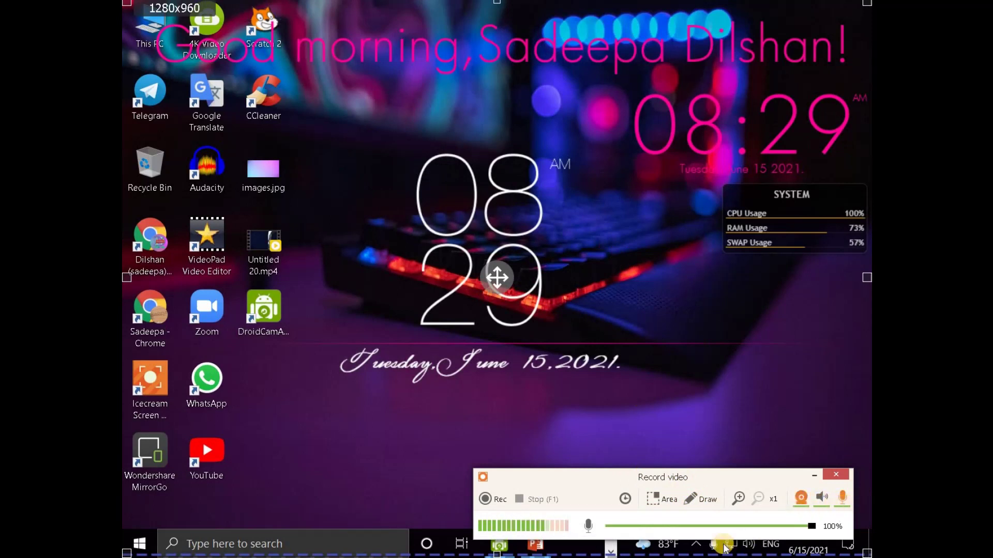
pyautogui.click(801, 509)
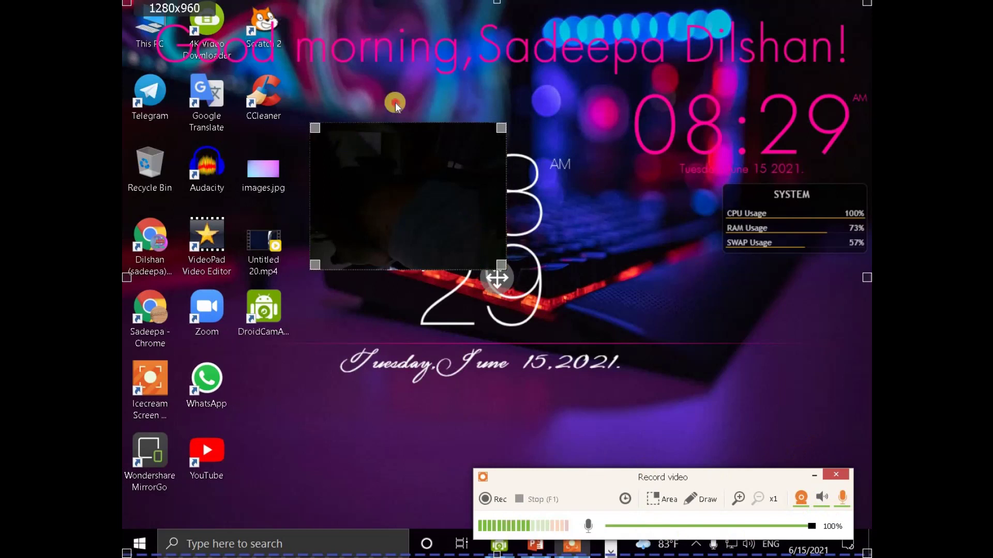
pyautogui.click(400, 146)
pyautogui.moveTo(399, 147); pyautogui.dragTo(433, 203)
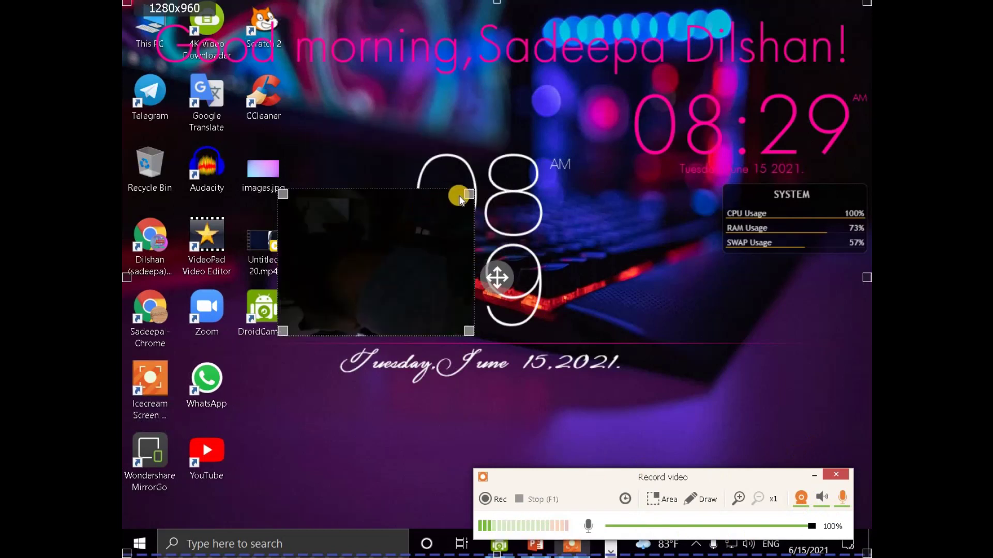
pyautogui.moveTo(581, 489); pyautogui.dragTo(248, 388)
pyautogui.click(390, 234)
pyautogui.moveTo(390, 234); pyautogui.dragTo(777, 460)
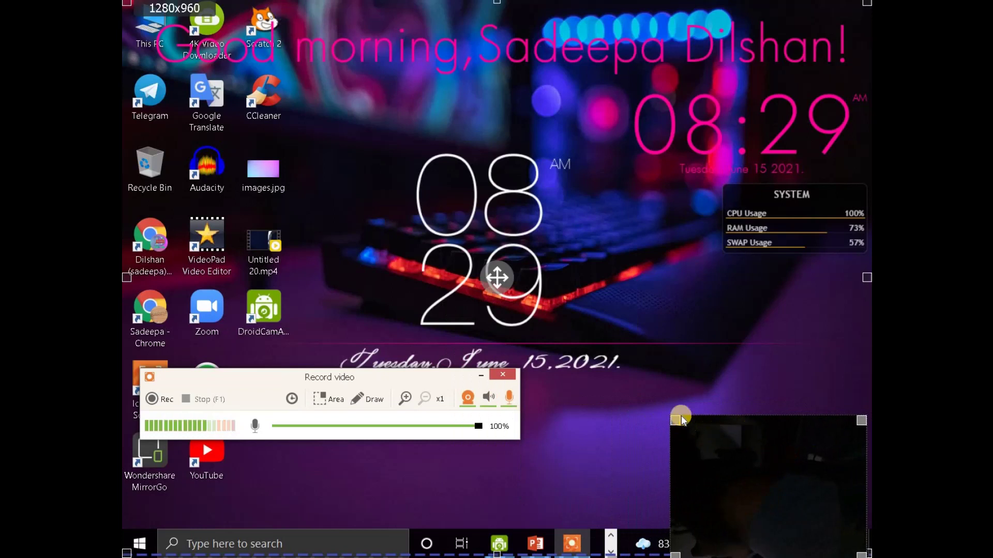
pyautogui.moveTo(681, 420)
pyautogui.mouseDown()
pyautogui.moveTo(740, 465)
pyautogui.moveTo(716, 450)
pyautogui.moveTo(709, 424)
pyautogui.moveTo(681, 420)
pyautogui.mouseUp()
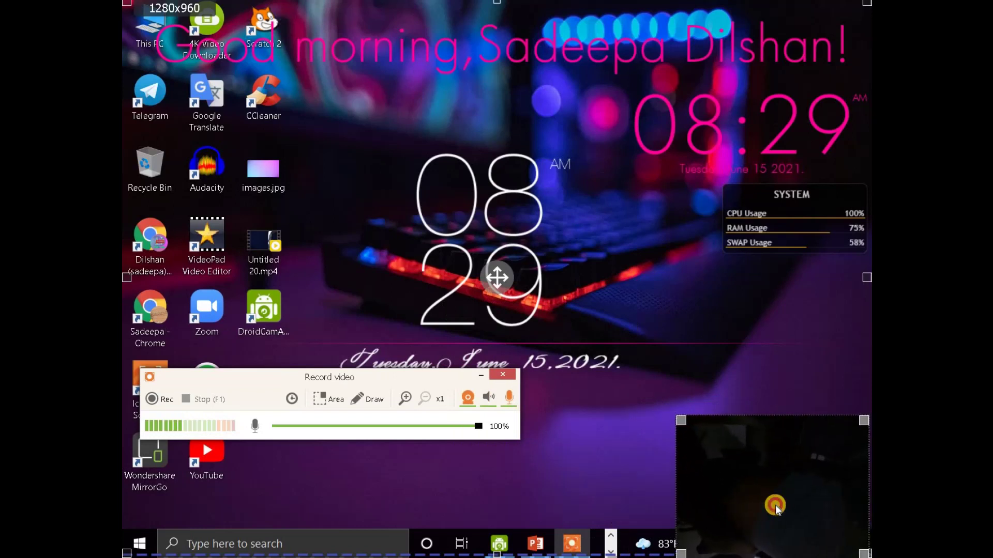
pyautogui.moveTo(776, 507); pyautogui.dragTo(779, 511)
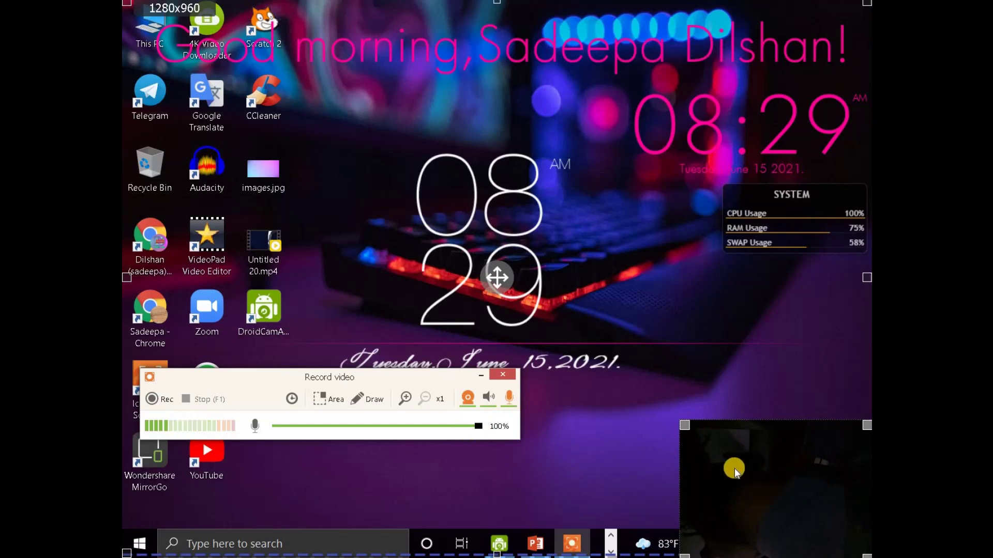
# Turn off the webcam overlay and show the system sound volume control for the video recording
pyautogui.click(488, 399)
pyautogui.click(510, 398)
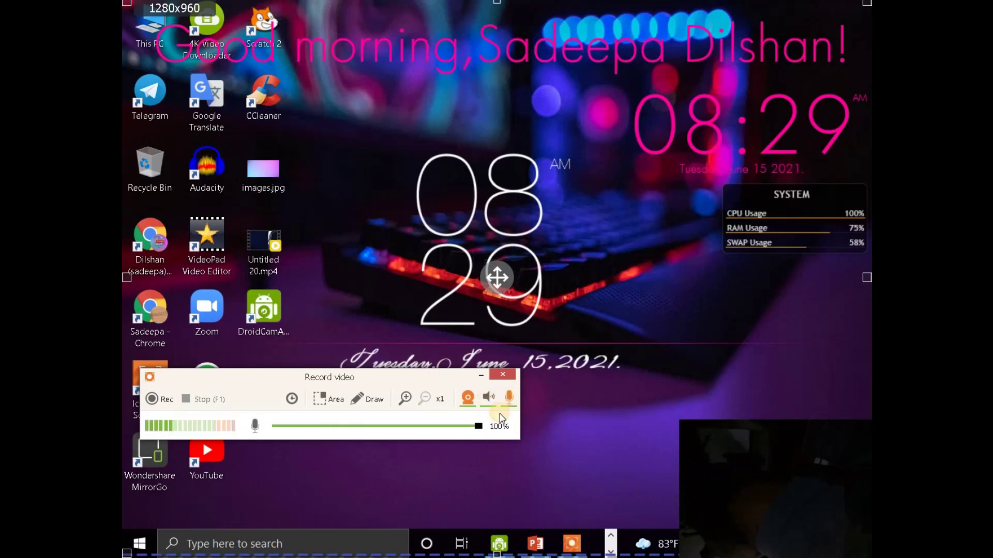
pyautogui.click(474, 404)
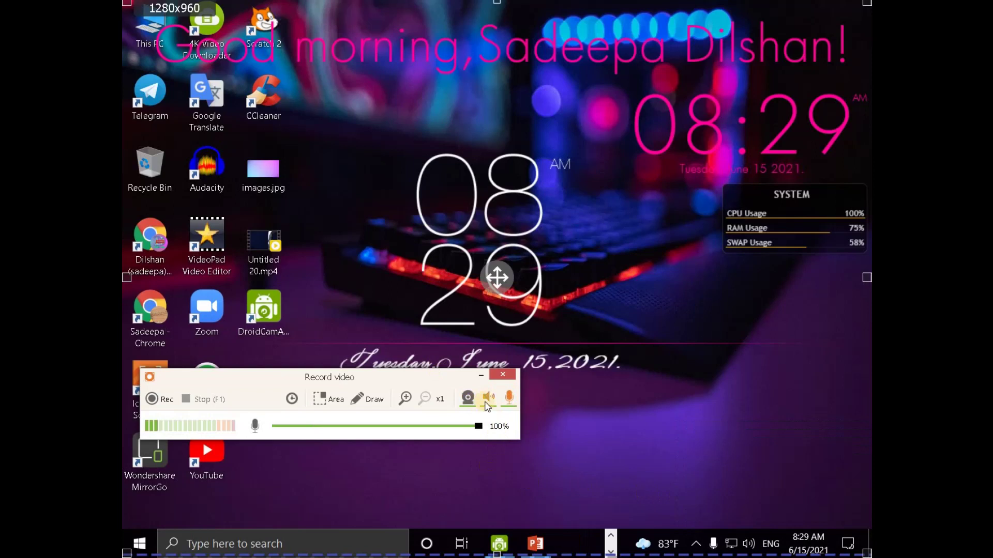
pyautogui.click(487, 405)
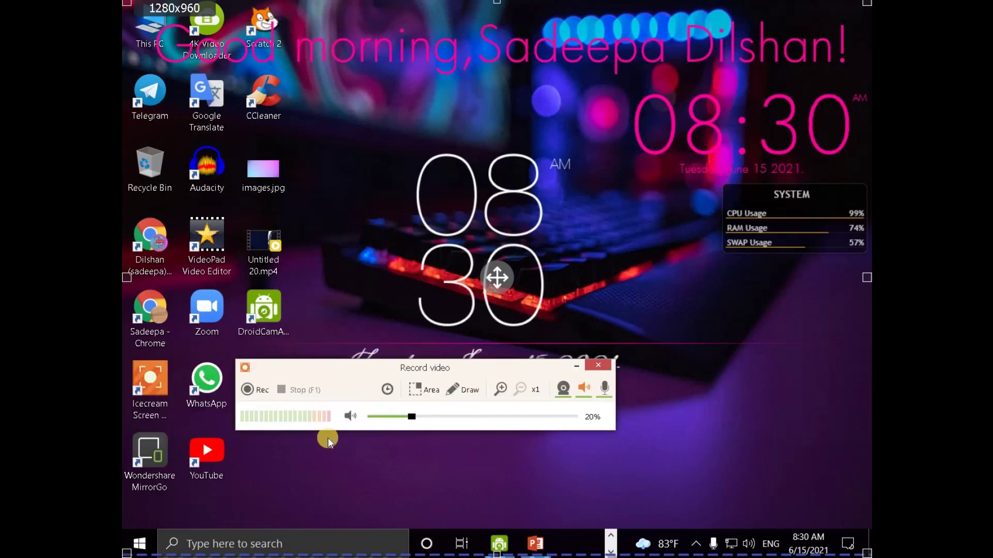
# Show the drawing tools, zoom the recording view to x2, and return it to x1
pyautogui.click(463, 389)
pyautogui.click(499, 394)
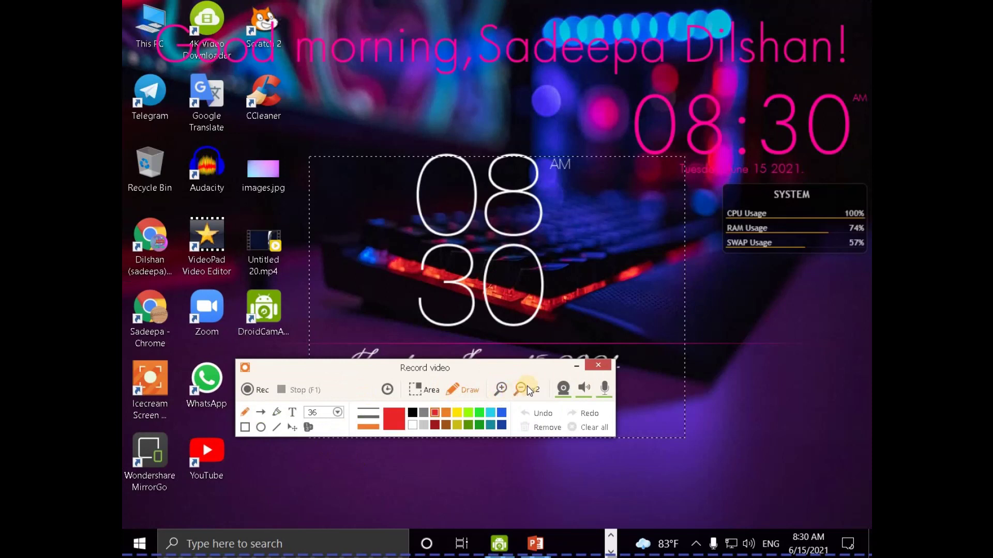
pyautogui.click(526, 389)
# Draw a thick red freehand circle around the Icecream Screen Recorder desktop icon and an arrow pointing to it
pyautogui.moveTo(366, 379); pyautogui.dragTo(538, 407)
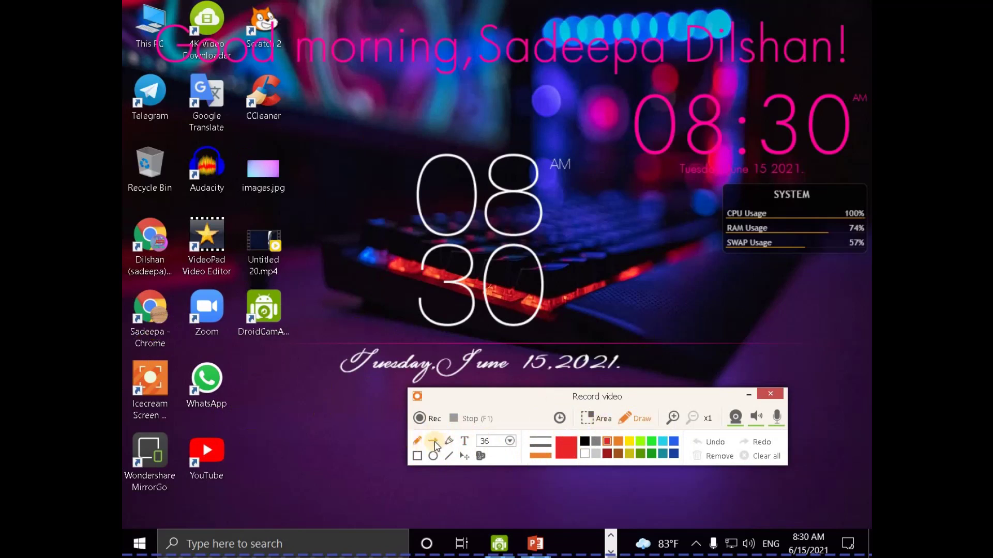
pyautogui.moveTo(214, 339)
pyautogui.mouseDown()
pyautogui.moveTo(140, 335)
pyautogui.moveTo(125, 406)
pyautogui.moveTo(173, 437)
pyautogui.moveTo(192, 346)
pyautogui.moveTo(465, 278)
pyautogui.mouseUp()
pyautogui.moveTo(190, 282)
pyautogui.mouseDown()
pyautogui.moveTo(190, 346)
pyautogui.moveTo(313, 404)
pyautogui.mouseUp()
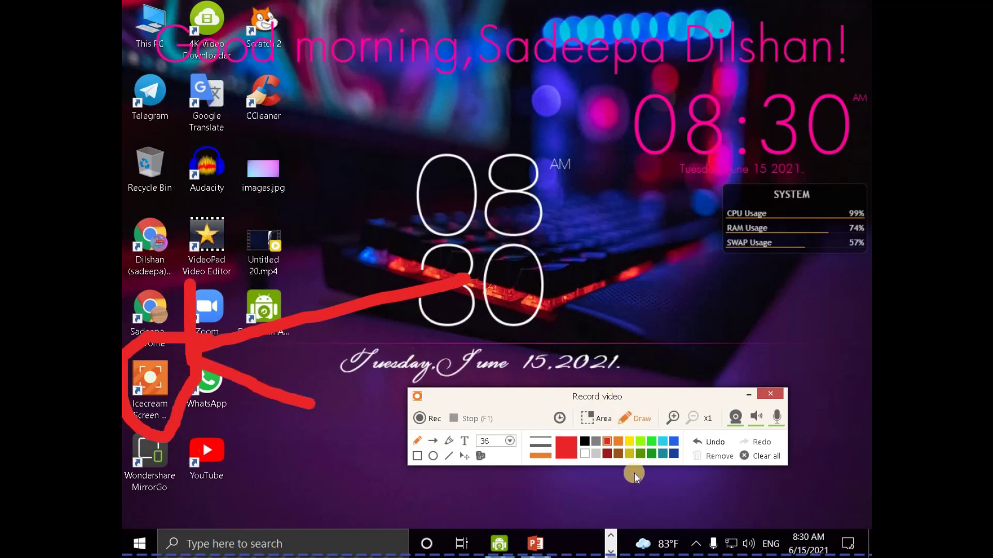
# Draw three short red freehand strokes near the upper middle of the desktop, each with a thinner line thickness
pyautogui.click(540, 447)
pyautogui.moveTo(529, 41); pyautogui.dragTo(482, 125)
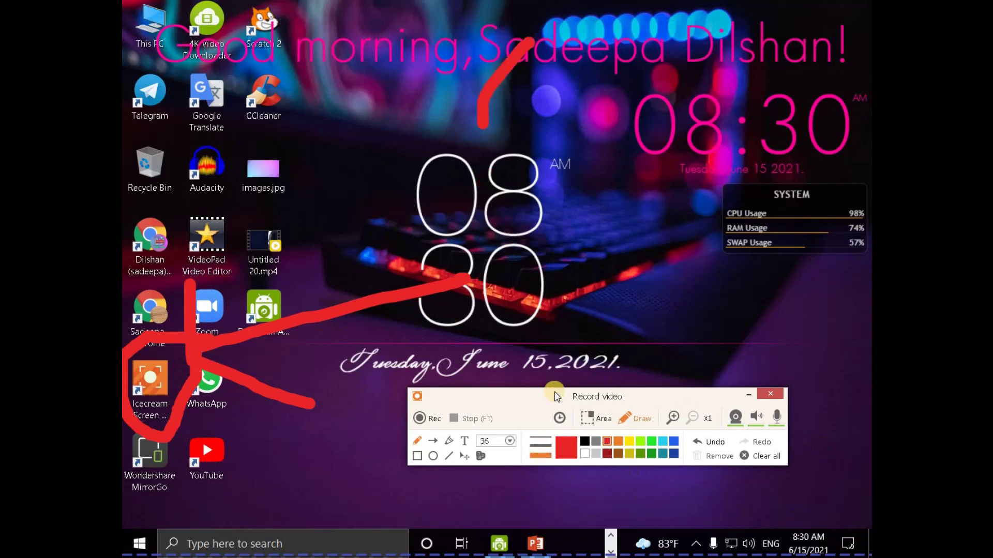
pyautogui.click(540, 439)
pyautogui.moveTo(584, 88); pyautogui.dragTo(543, 159)
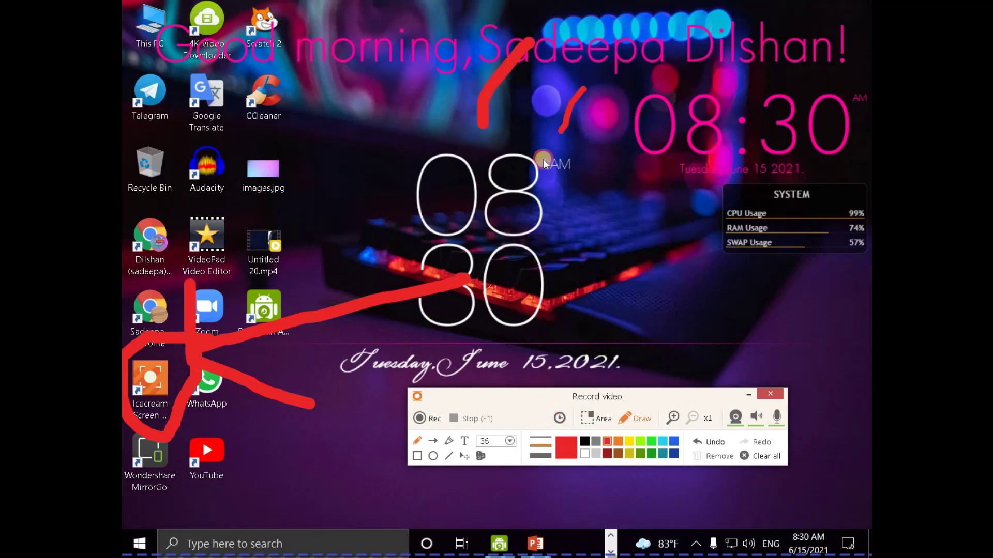
pyautogui.moveTo(636, 96); pyautogui.dragTo(581, 174)
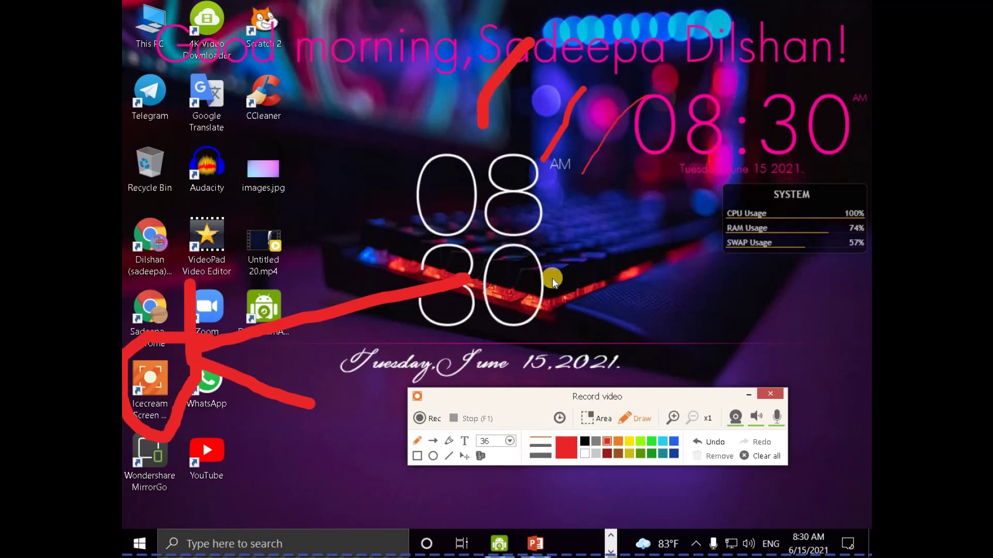
# Undo all the drawn strokes, redo the circle around the desktop icon, and remove it again
pyautogui.click(698, 444)
pyautogui.click(697, 443)
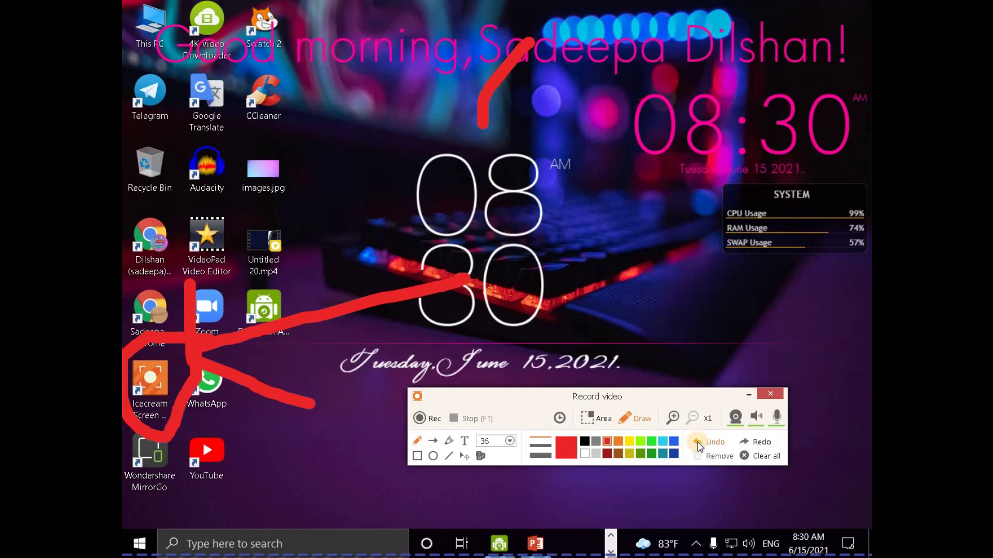
pyautogui.click(698, 444)
pyautogui.click(698, 444)
pyautogui.click(698, 444)
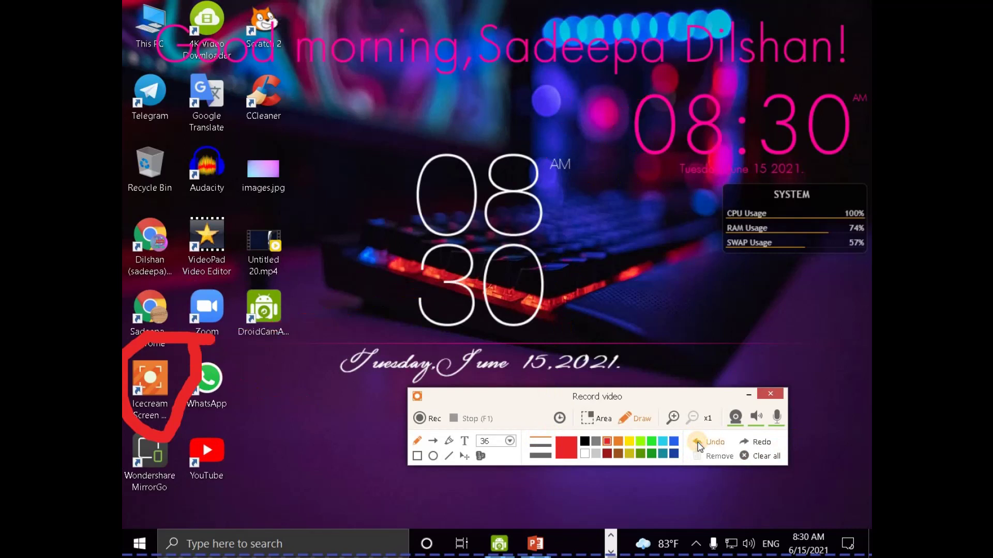
pyautogui.click(698, 444)
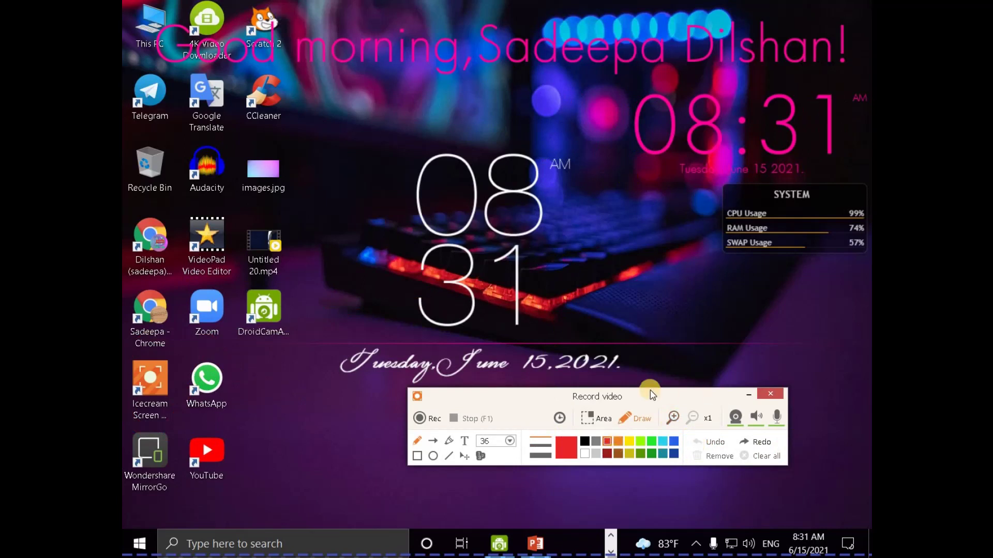
pyautogui.click(749, 444)
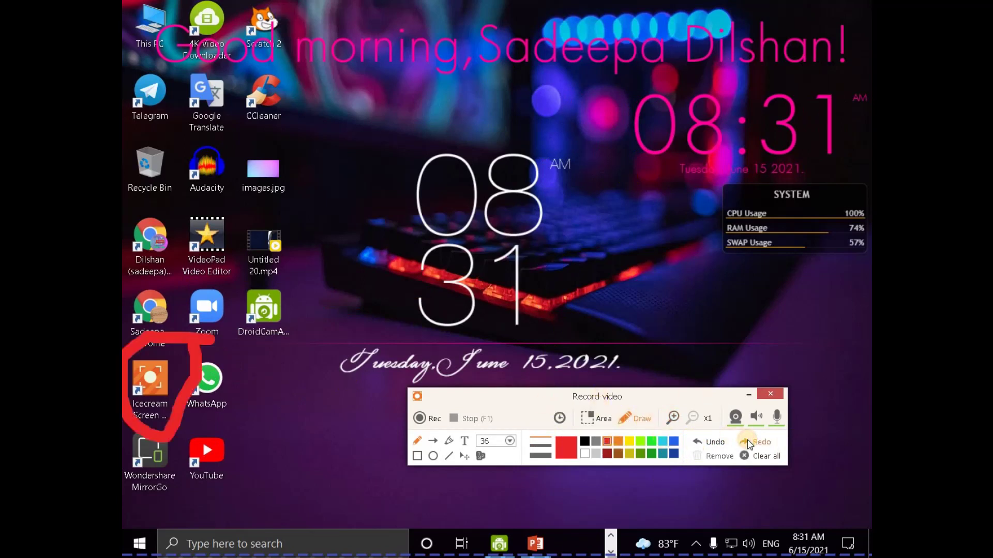
pyautogui.click(711, 453)
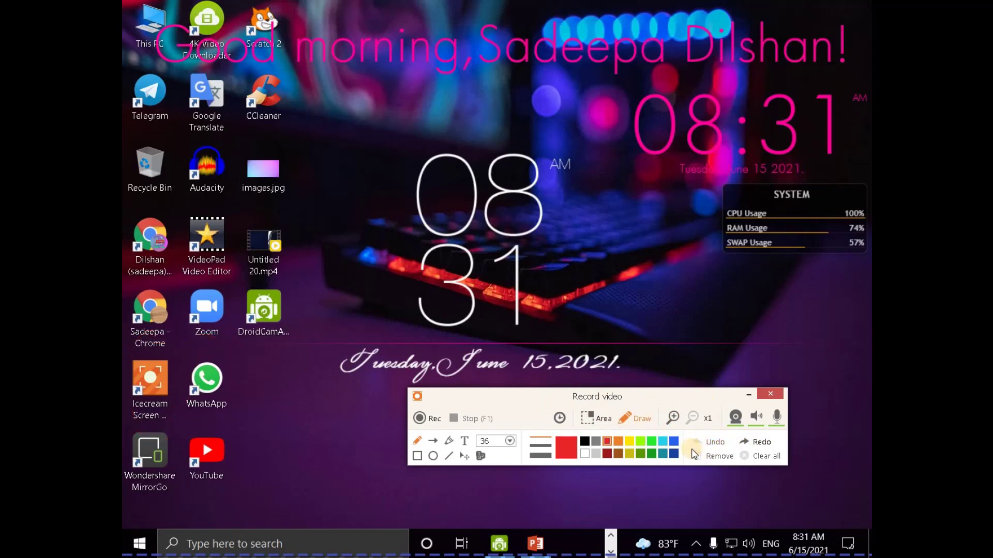
# Try to make the recording stop automatically after 60 min, dismiss the upgrade offer, and set it to 5 min instead
pyautogui.click(587, 419)
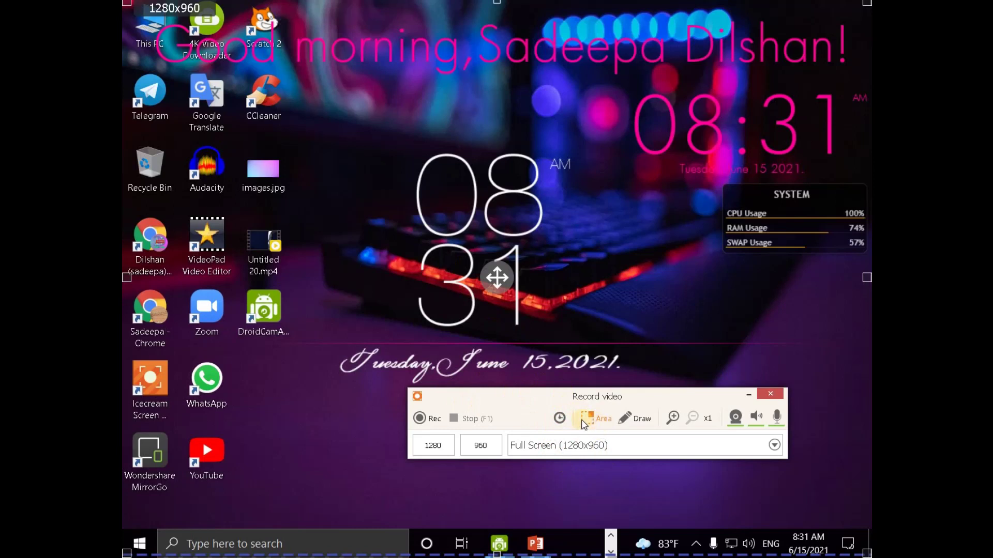
pyautogui.click(559, 418)
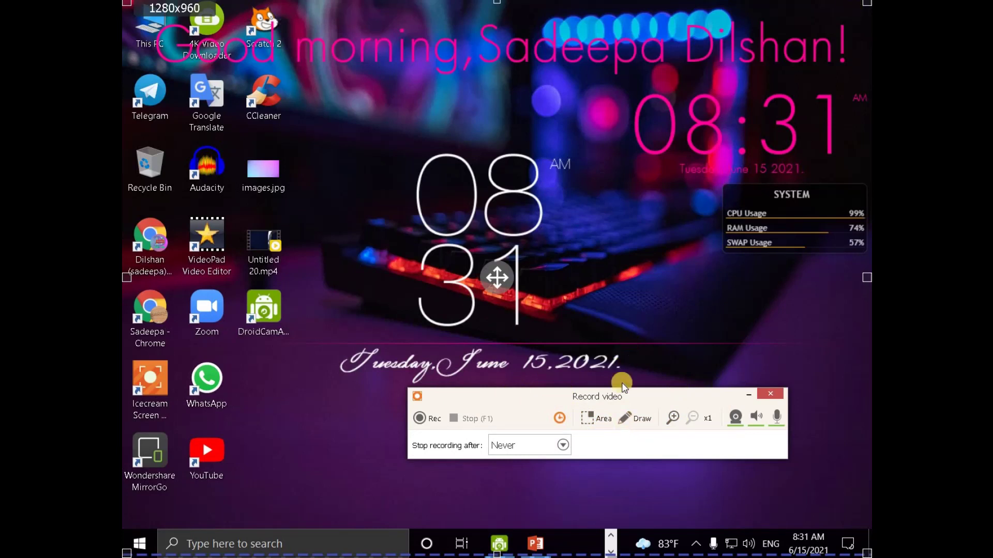
pyautogui.click(560, 447)
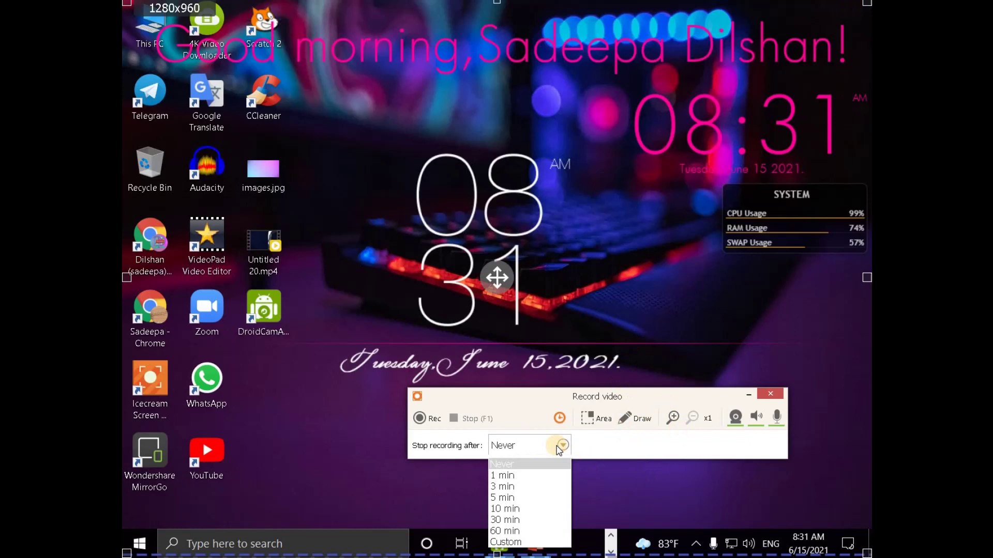
pyautogui.click(514, 530)
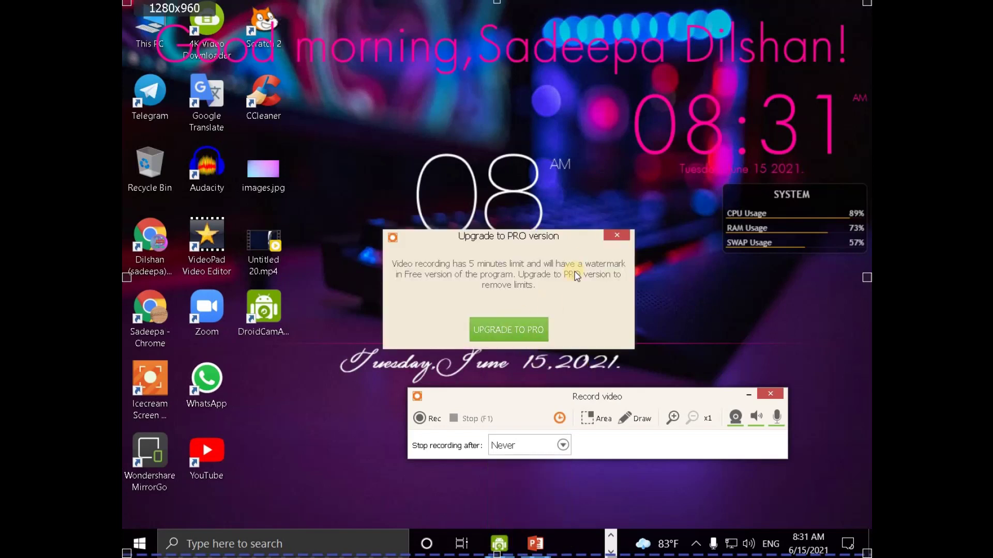
pyautogui.click(616, 235)
pyautogui.click(535, 438)
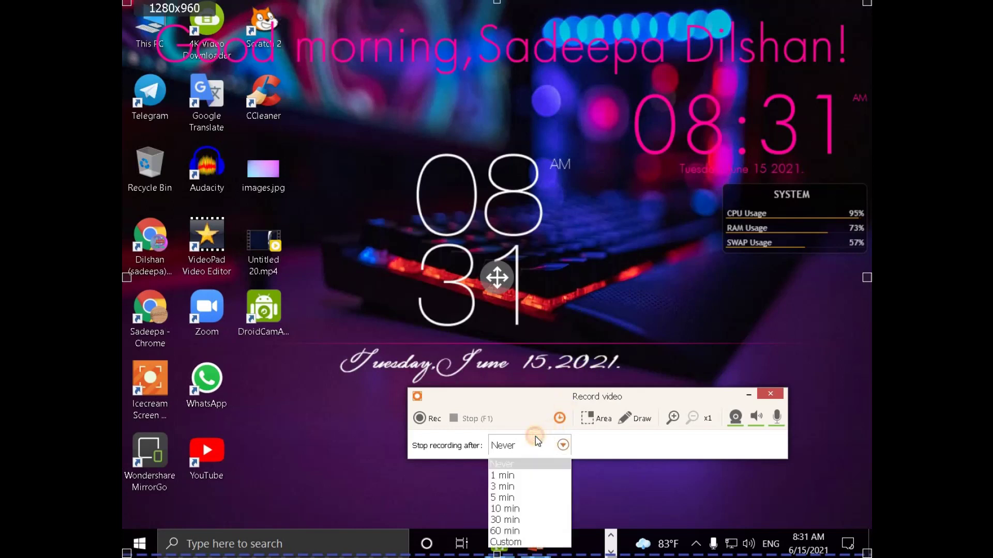
pyautogui.click(504, 496)
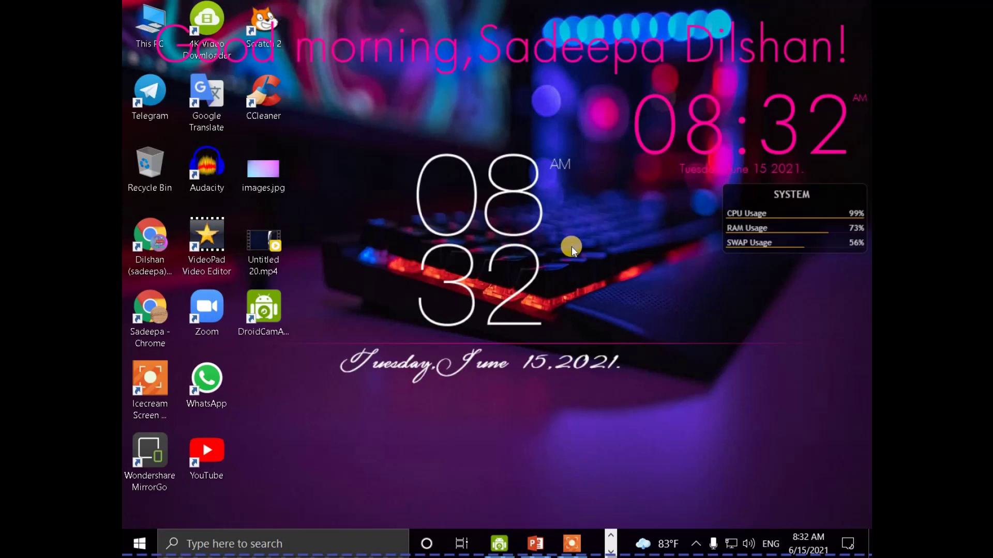
# Stop the running video recording and save it under the file name hhhhhh
pyautogui.click(572, 544)
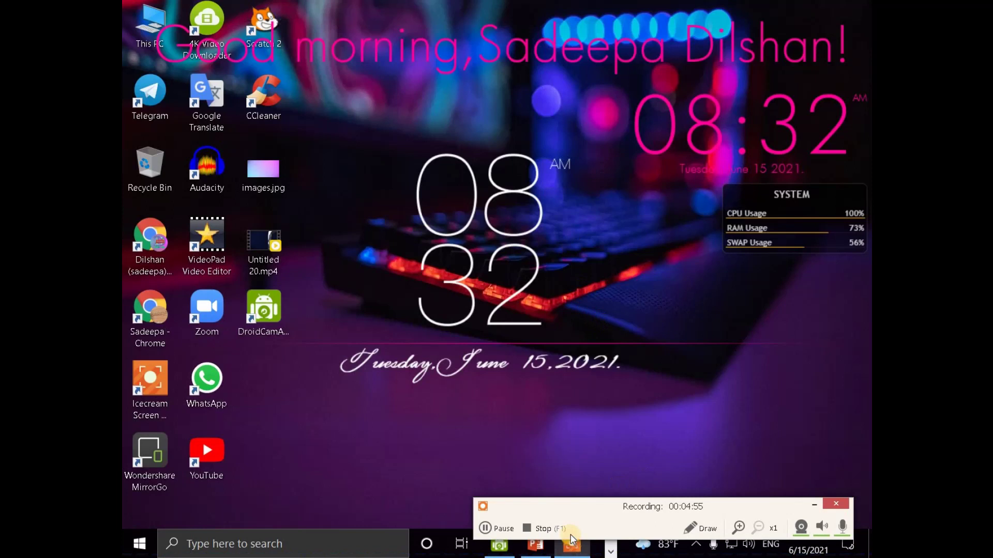
pyautogui.click(538, 529)
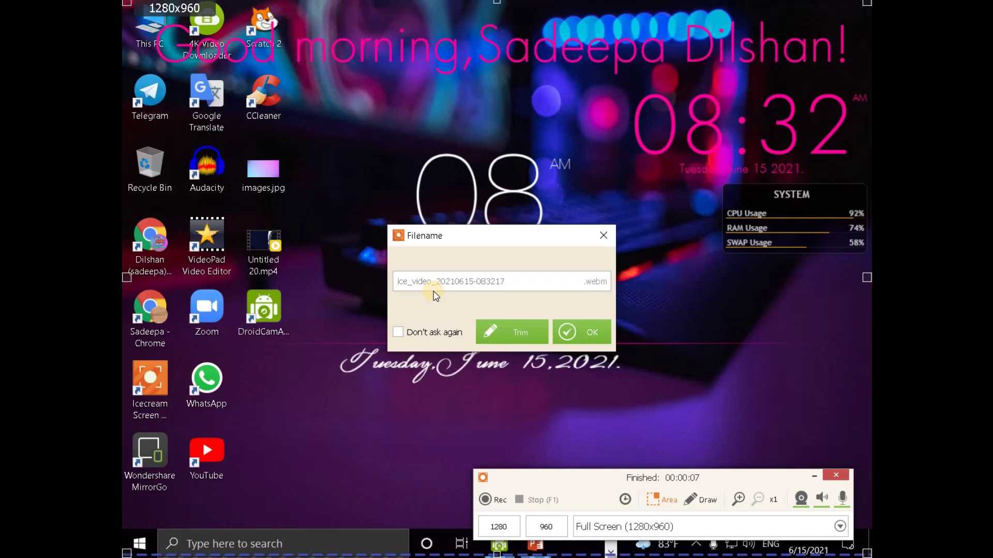
pyautogui.write('hhhhhh')
pyautogui.click(591, 337)
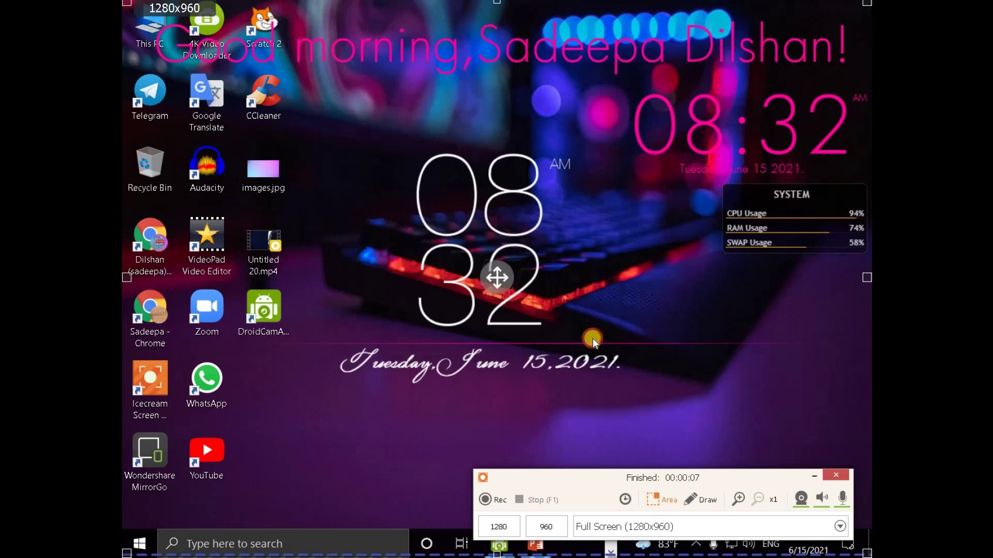
# Close the video capture, open the folder containing hhhhhh.webm, and inspect the recording's file details
pyautogui.click(705, 498)
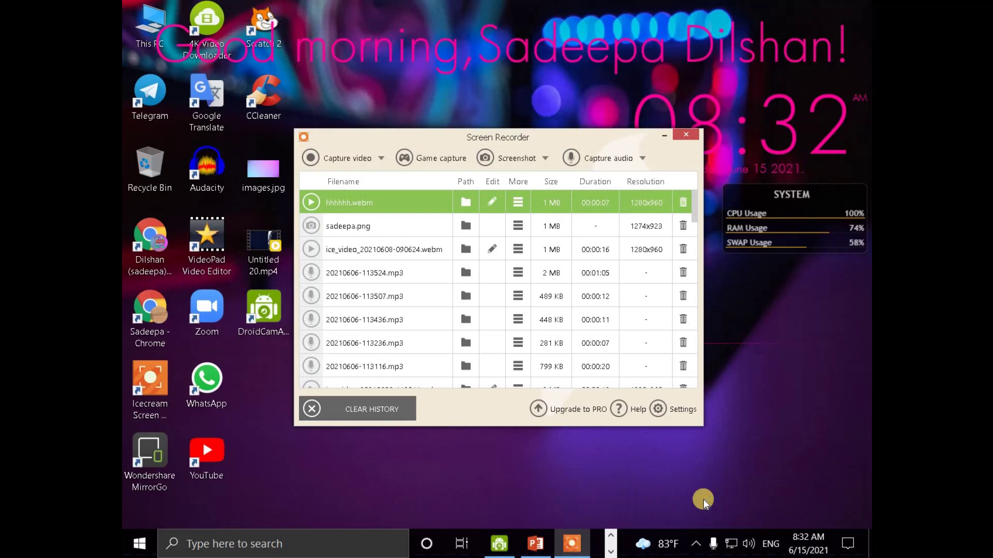
pyautogui.click(467, 204)
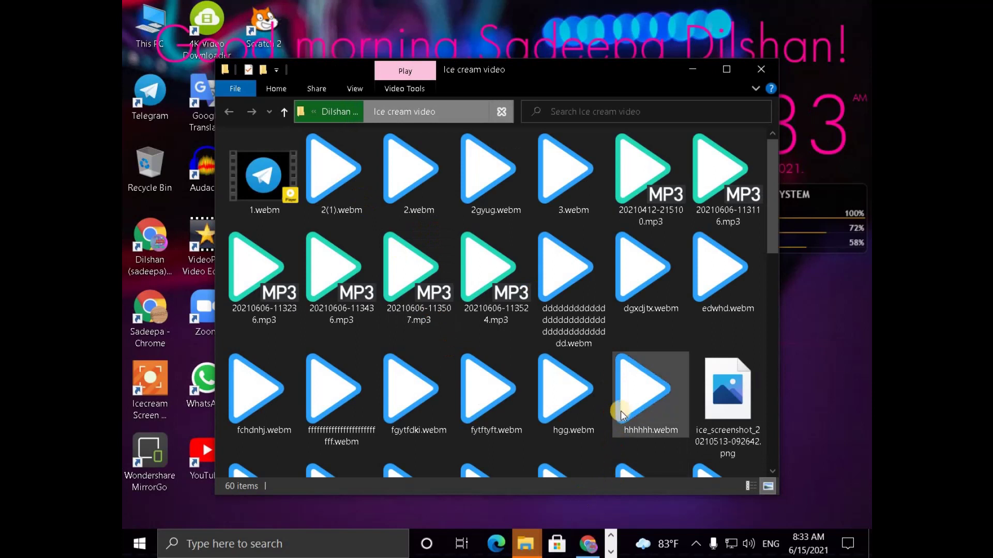
pyautogui.moveTo(653, 401)
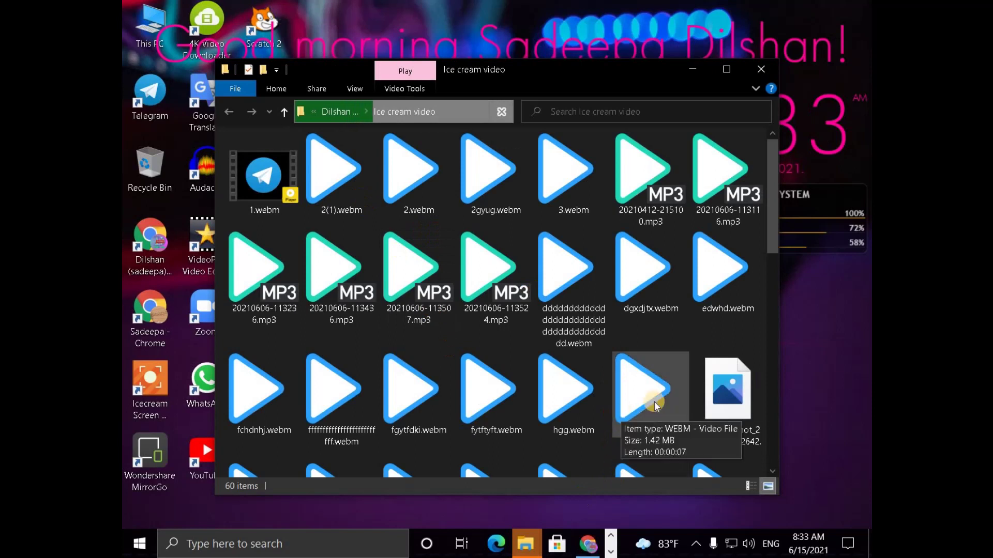
# Play the hhhhhh.webm recording from its folder, pause the playback, and minimize the video player
pyautogui.click(654, 401)
pyautogui.doubleClick(653, 401)
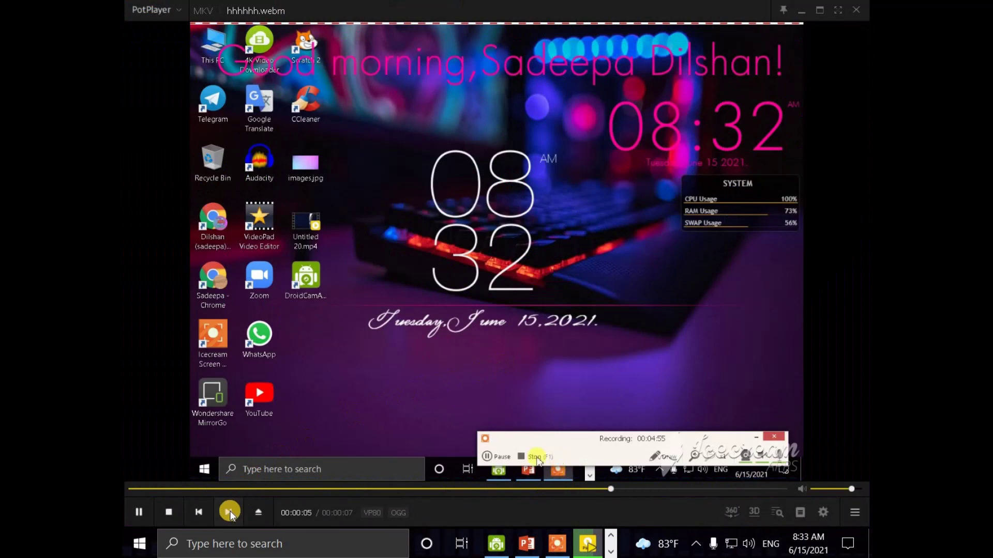
pyautogui.click(138, 512)
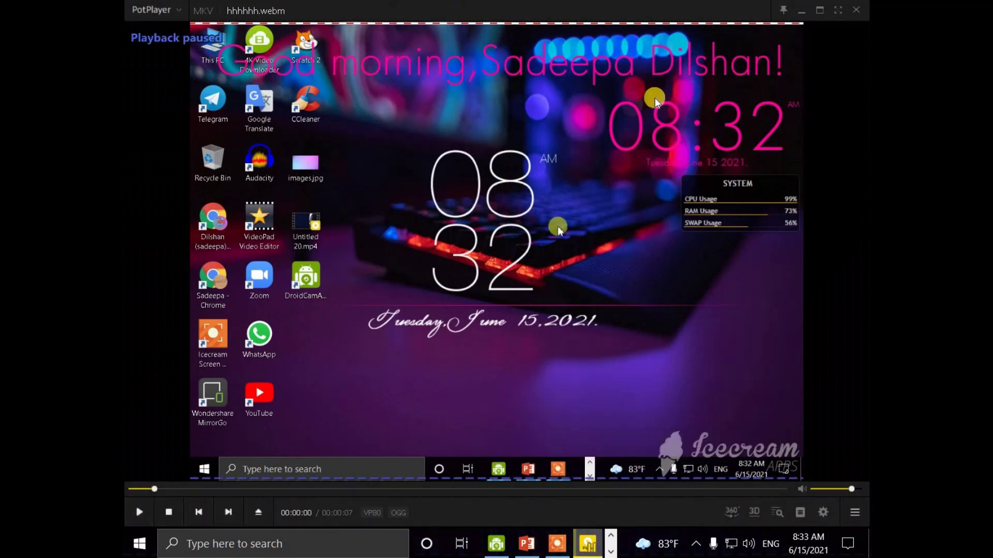
pyautogui.click(804, 11)
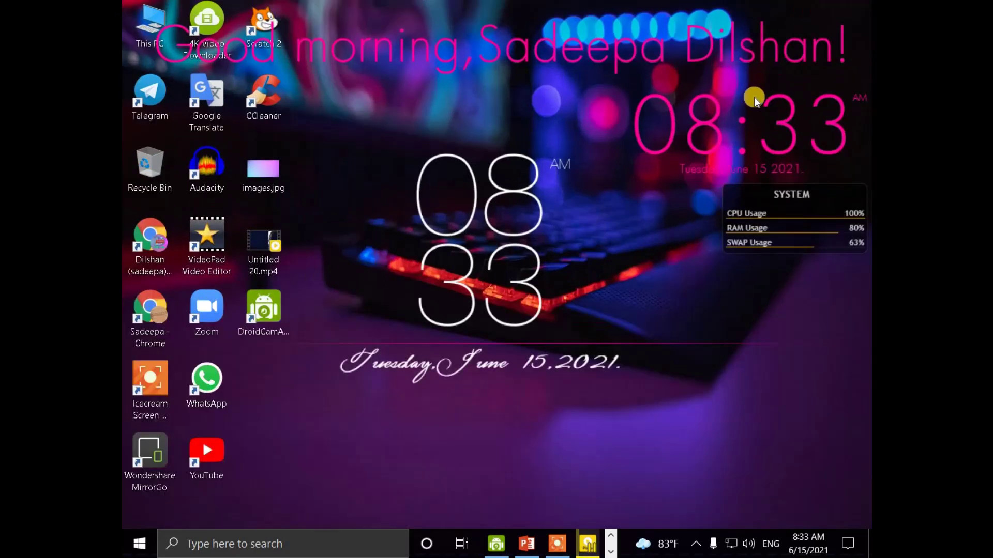
# Switch back to Screen Recorder and examine the available video capture modes, such as Fullscreen and Custom area, and the screenshot options
pyautogui.moveTo(557, 544)
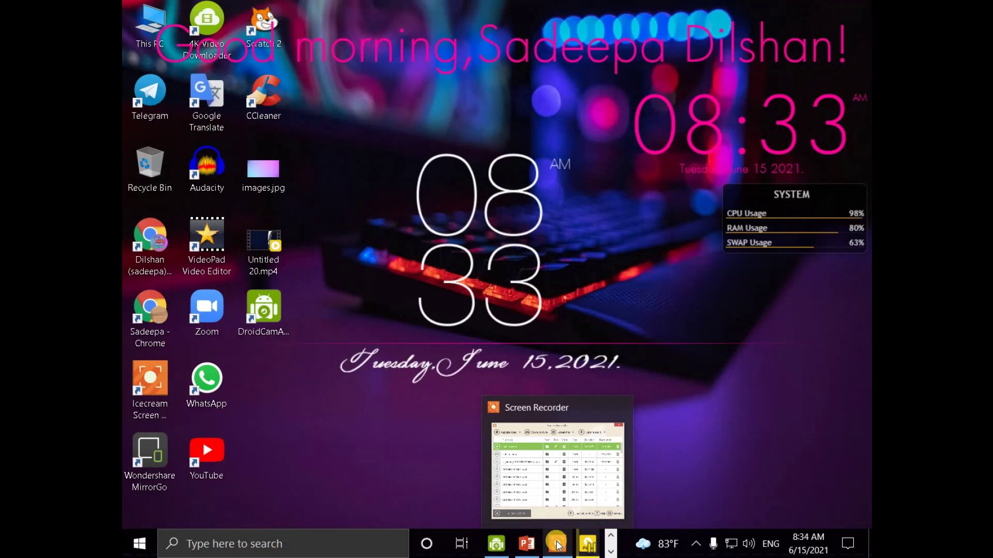
pyautogui.click(556, 544)
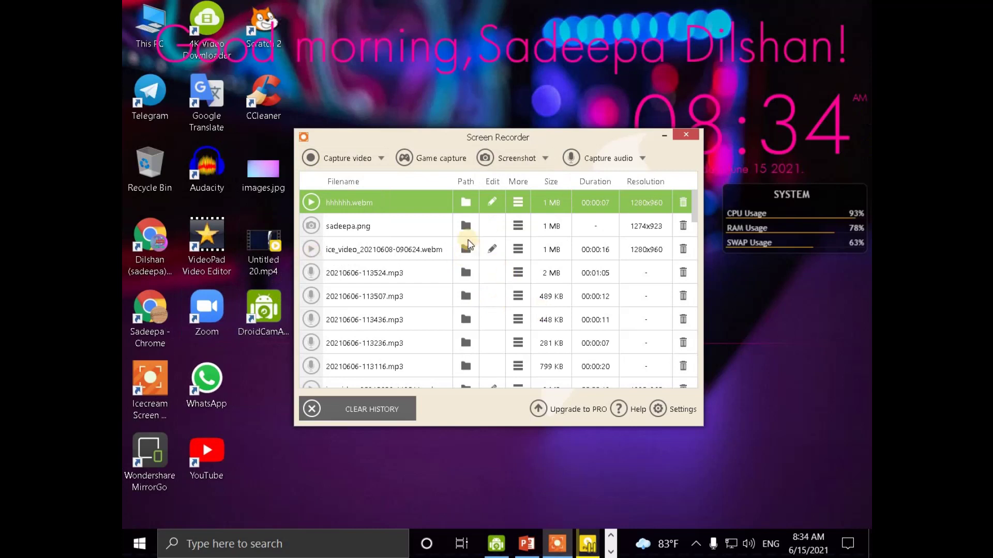
pyautogui.click(376, 154)
pyautogui.click(270, 217)
pyautogui.click(319, 154)
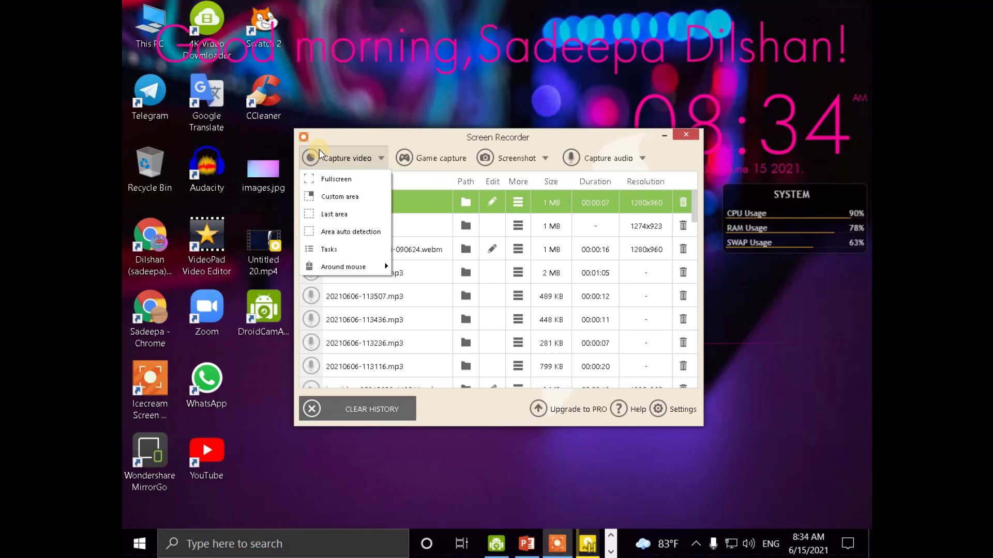
pyautogui.click(319, 155)
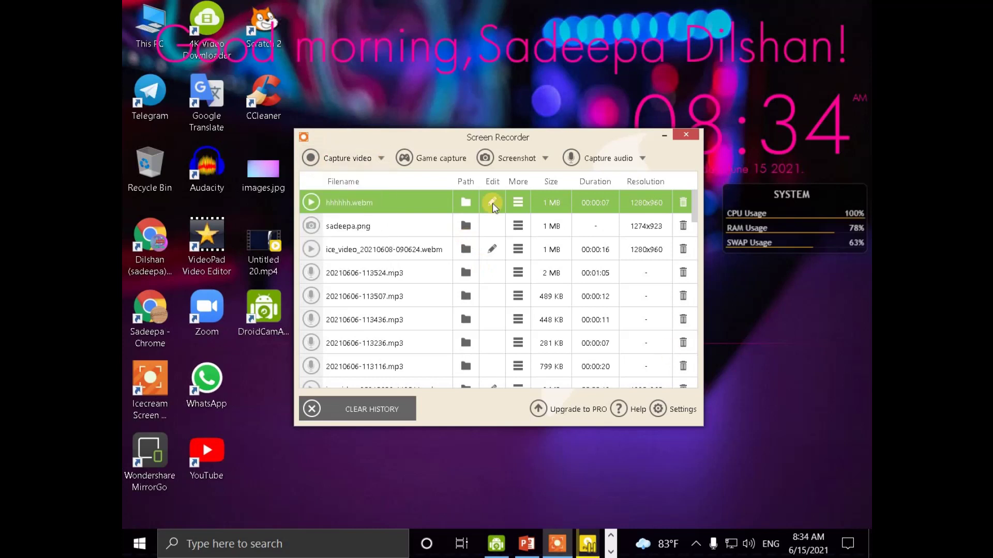
pyautogui.click(342, 158)
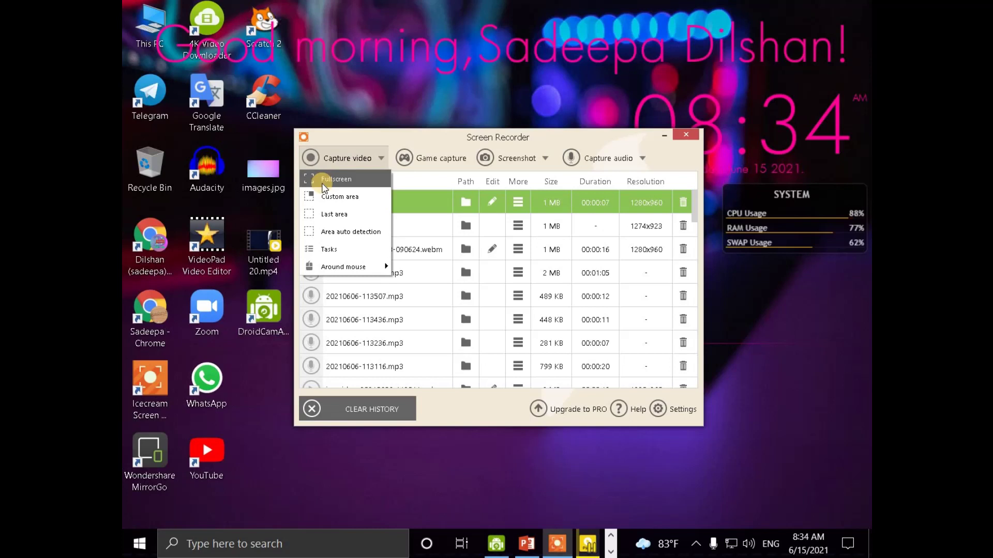
pyautogui.click(322, 182)
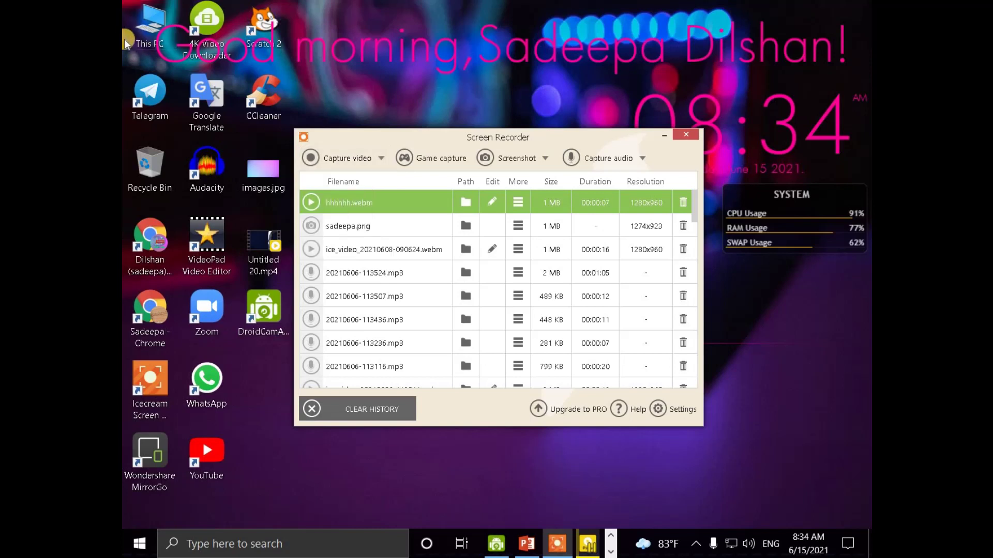
pyautogui.click(544, 158)
pyautogui.click(411, 120)
pyautogui.click(381, 158)
pyautogui.click(381, 158)
pyautogui.click(383, 158)
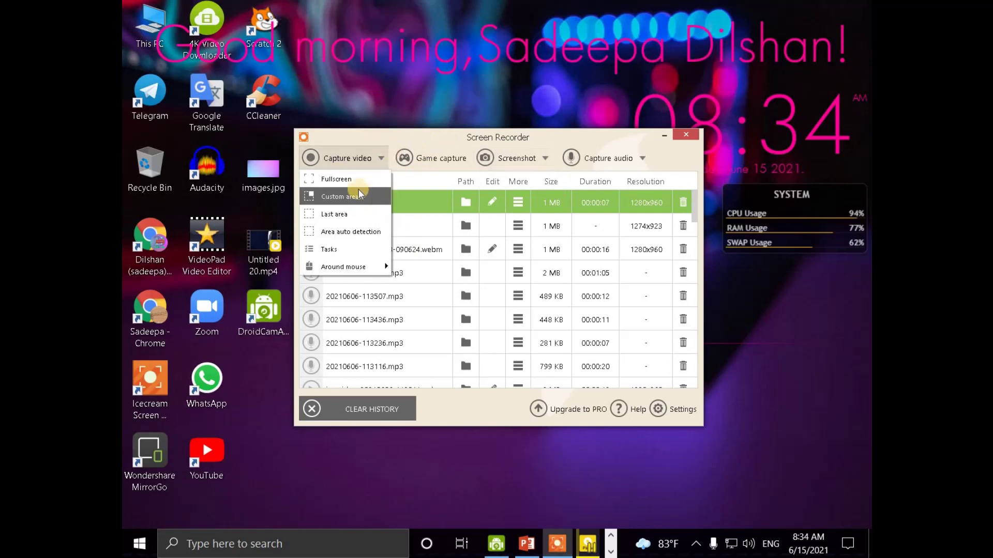
pyautogui.click(425, 119)
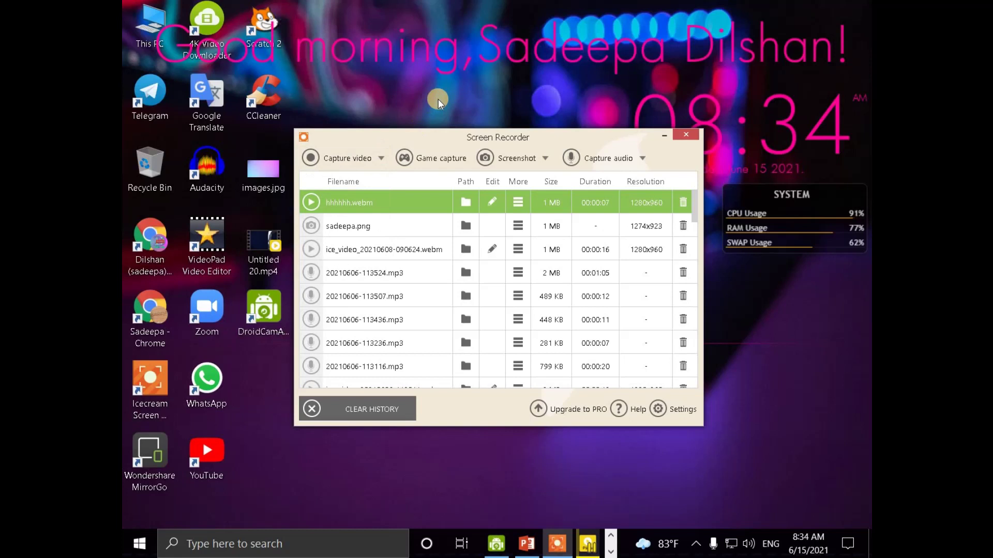
pyautogui.click(666, 136)
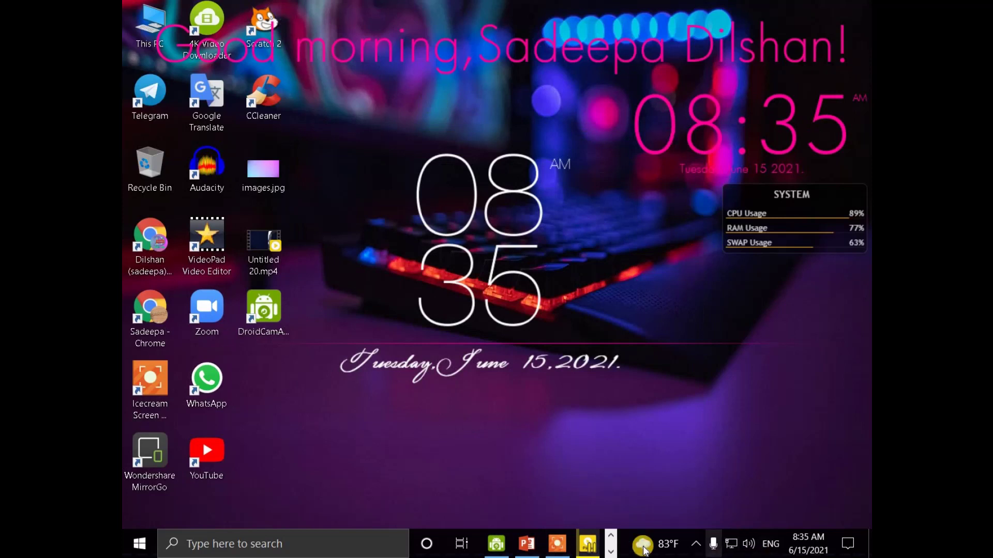
pyautogui.click(557, 544)
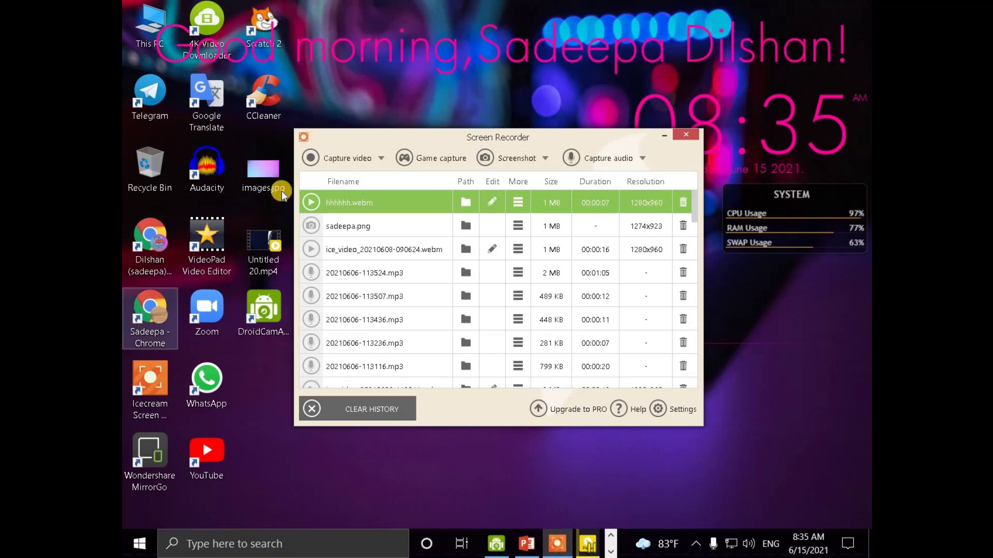